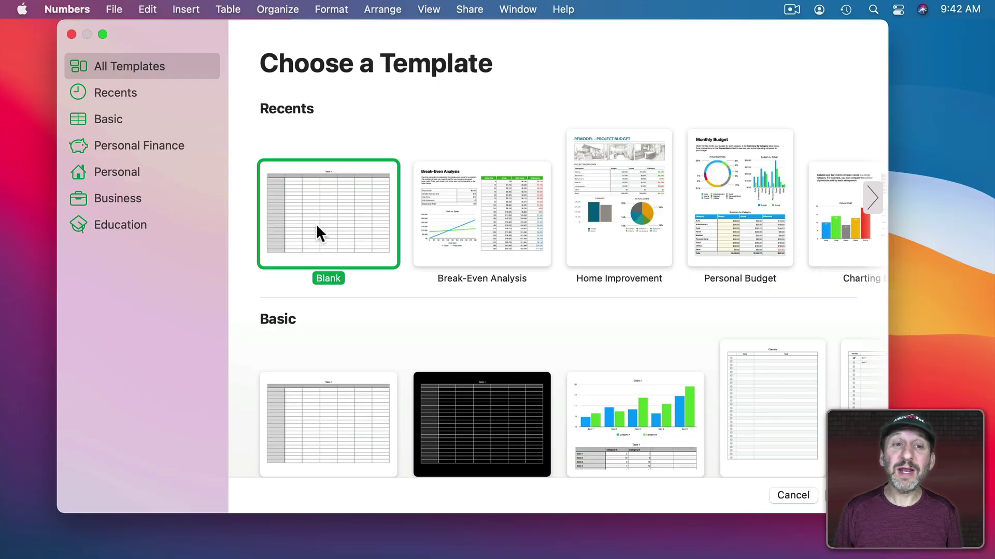
- Create a new spreadsheet from the Blank template
{"action": "double_click", "coordinate": [316, 225]}
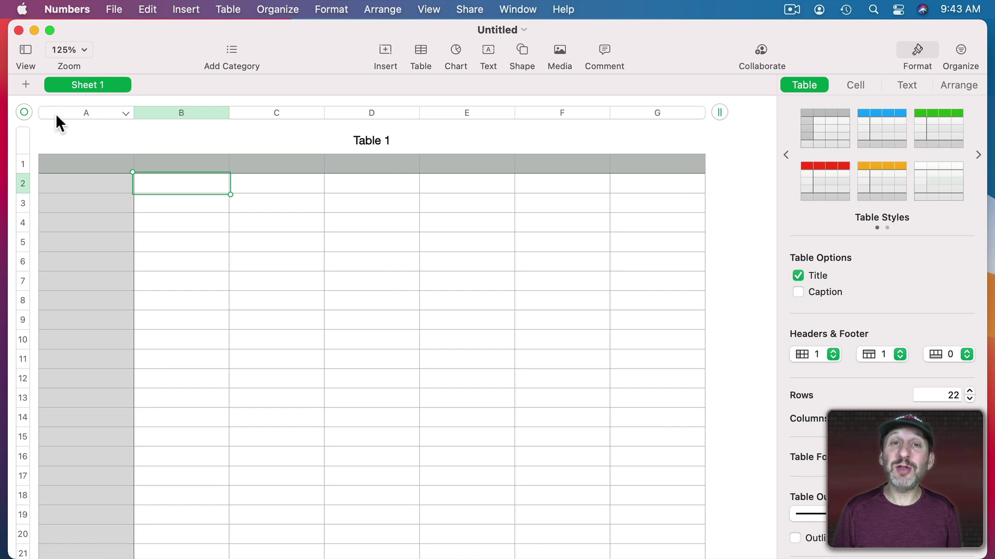
- Add Sheet 2 and switch between the two sheet tabs, ending on Sheet 1
{"action": "left_click", "coordinate": [24, 83]}
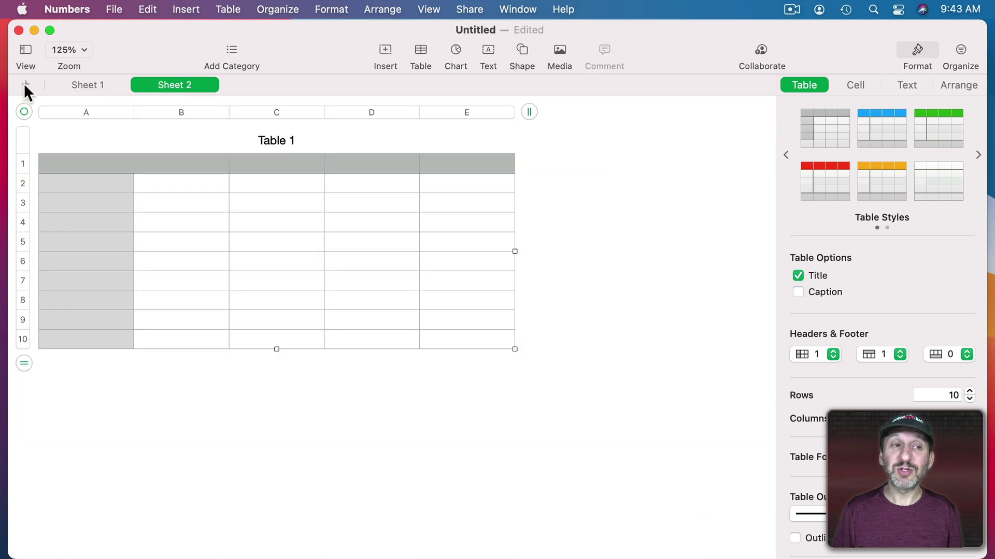
{"action": "left_click", "coordinate": [84, 84]}
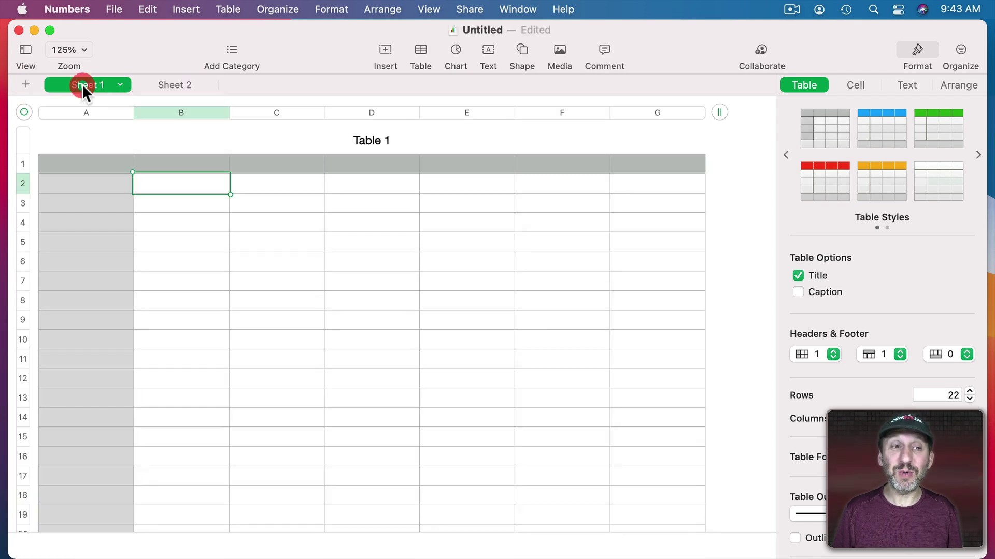
{"action": "left_click", "coordinate": [166, 86]}
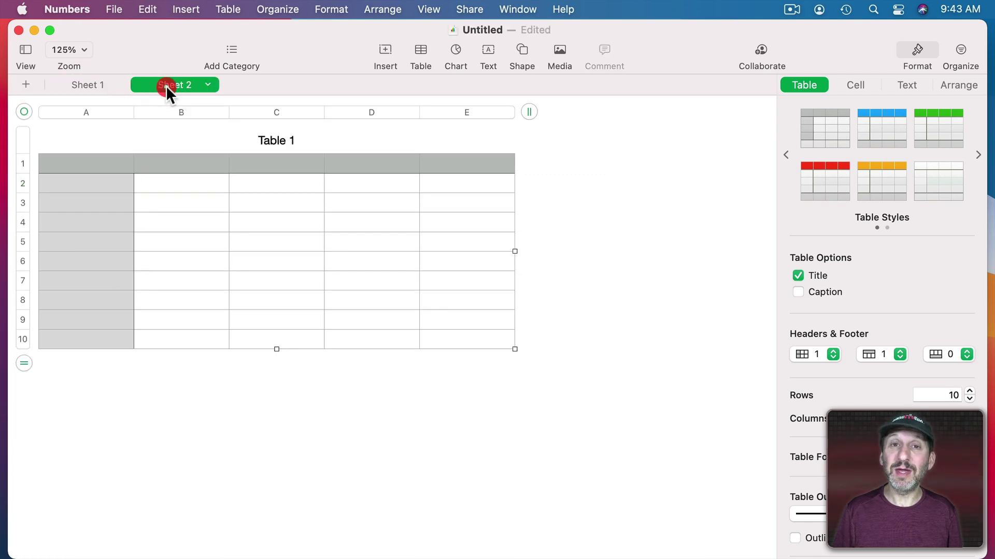
{"action": "left_click", "coordinate": [82, 81]}
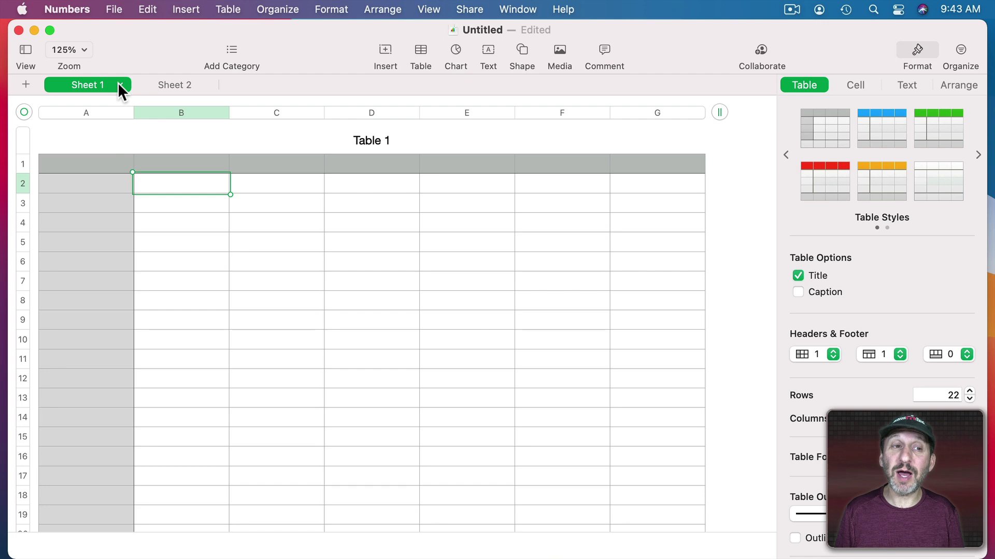
- Show Sheet 1's sheet options from its tab menu, then deselect the table
{"action": "left_click", "coordinate": [119, 84]}
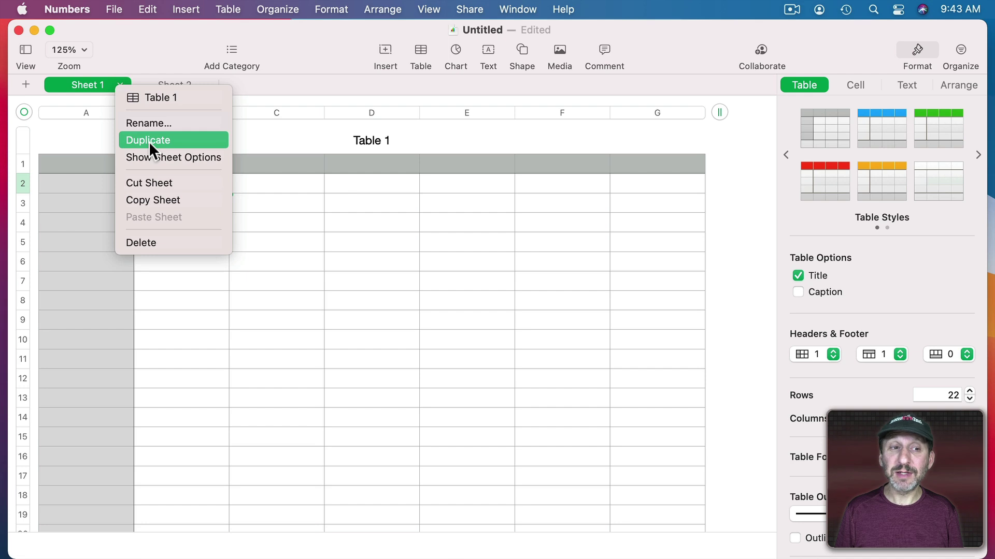
{"action": "left_click", "coordinate": [149, 156]}
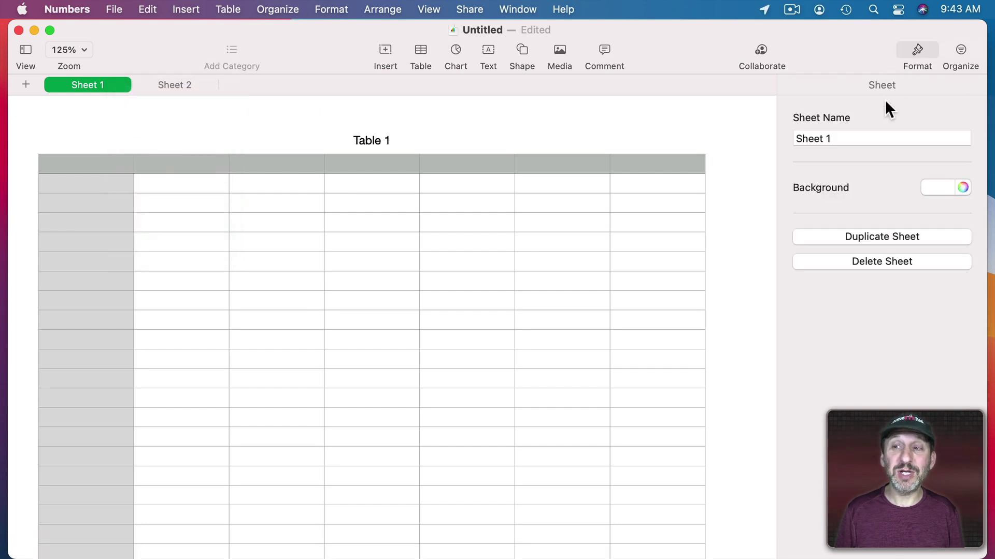
{"action": "left_click", "coordinate": [111, 171]}
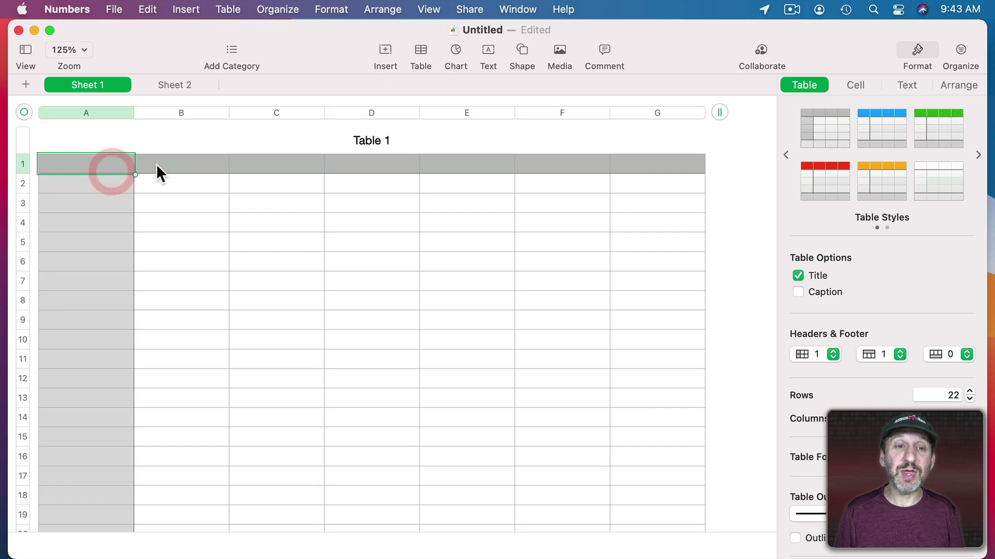
{"action": "left_click", "coordinate": [750, 114]}
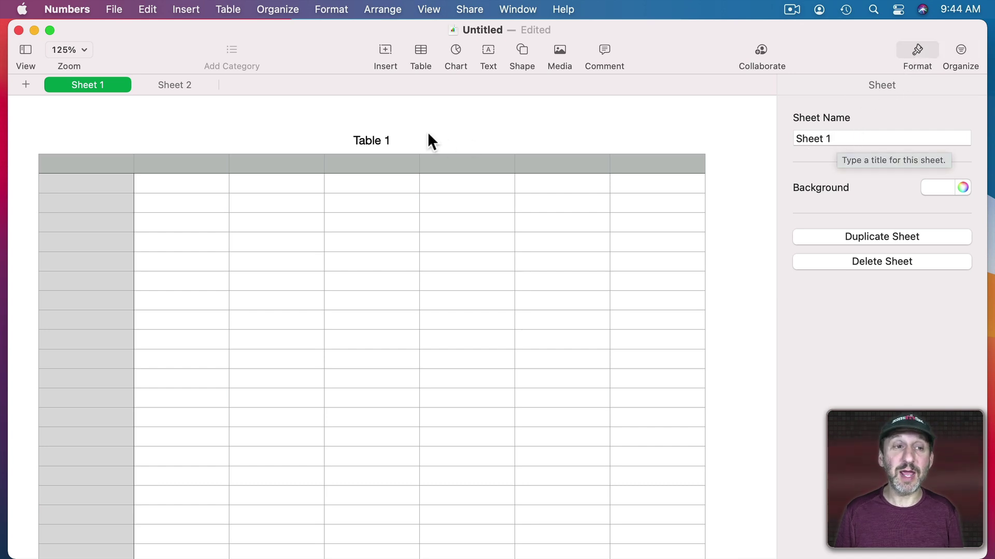
- Put the Sheet 1 tab name into editing mode, briefly visiting Sheet 2
{"action": "double_click", "coordinate": [86, 84]}
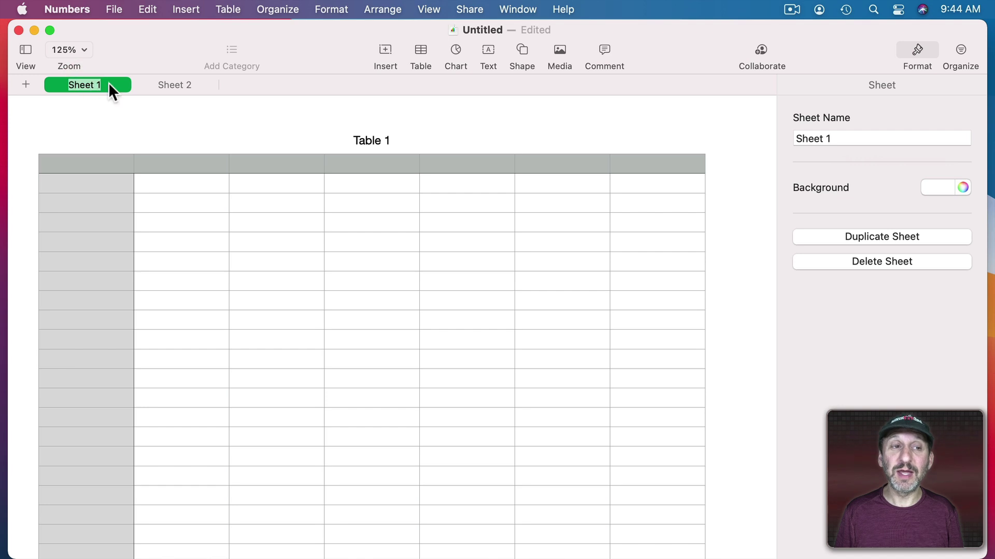
{"action": "left_click", "coordinate": [165, 86]}
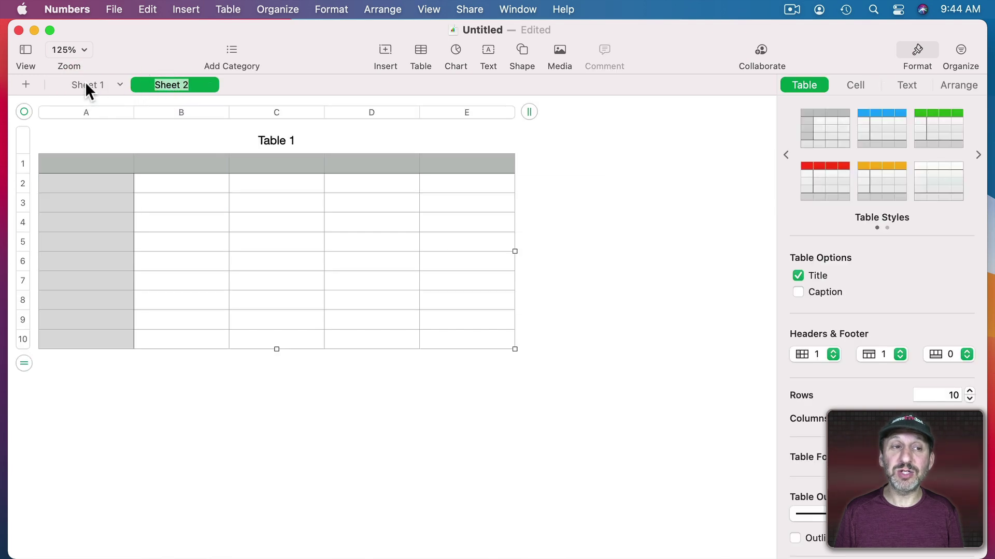
{"action": "left_click", "coordinate": [85, 85]}
- Set Sheet 1's background to red, then lighten it to pale pink in the colour wheel
{"action": "double_click", "coordinate": [86, 84]}
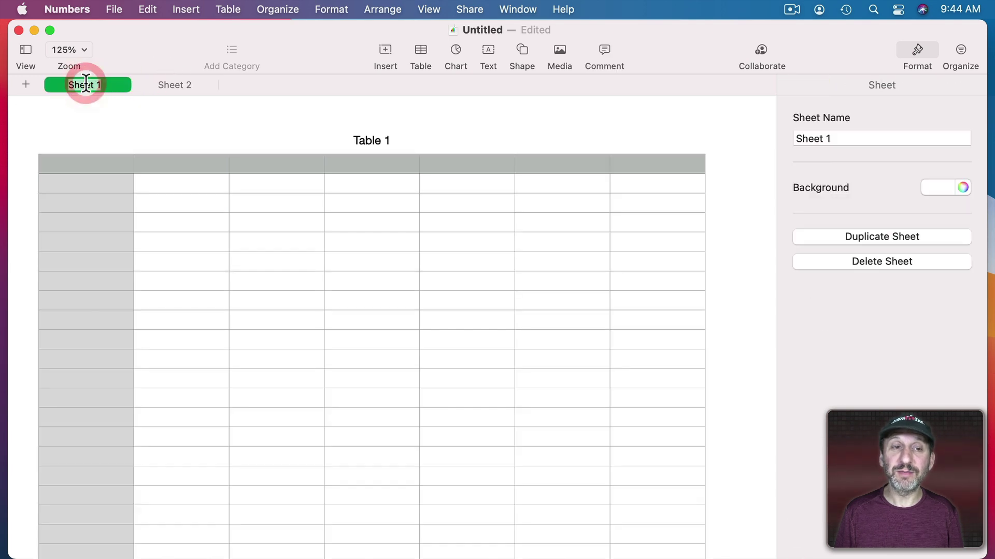
{"action": "left_click", "coordinate": [947, 186]}
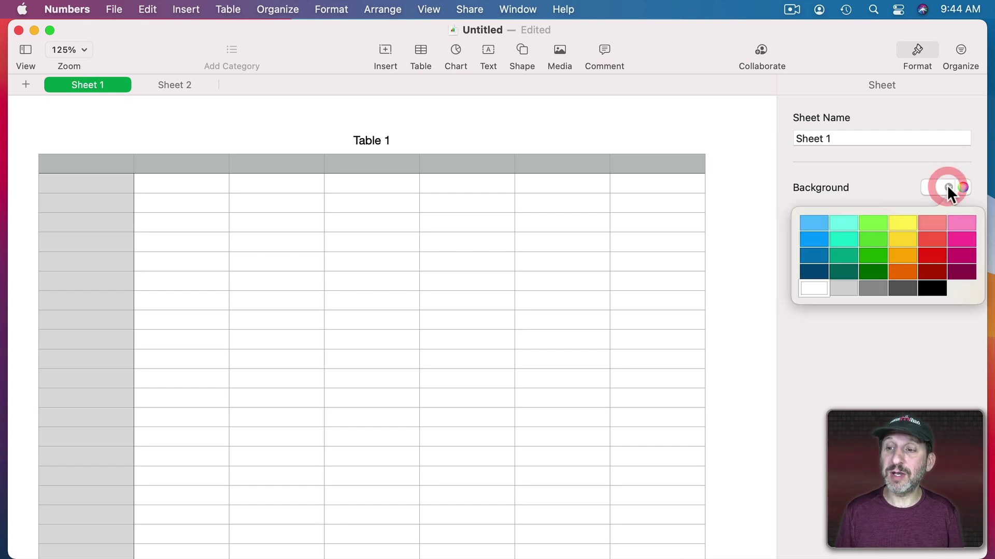
{"action": "left_click", "coordinate": [934, 256]}
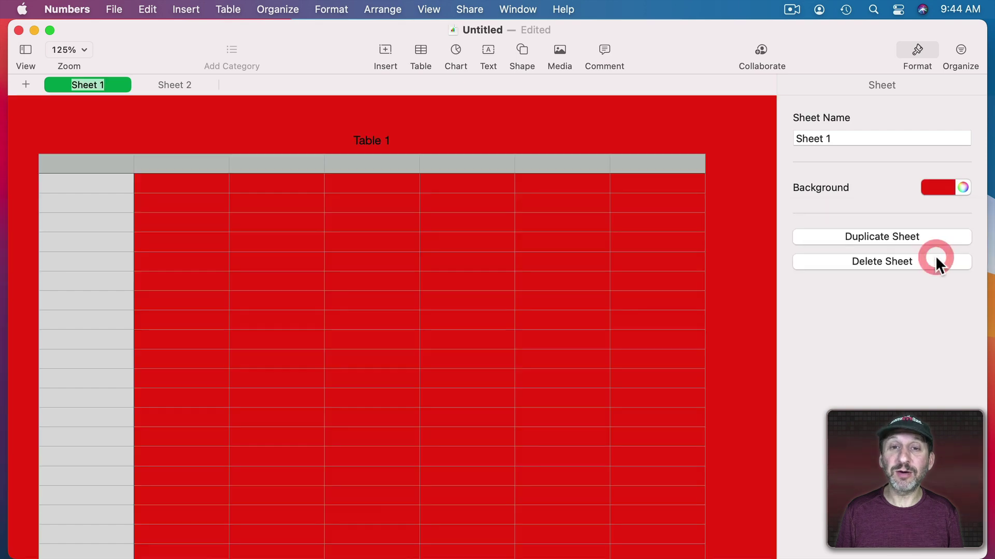
{"action": "left_click", "coordinate": [962, 189]}
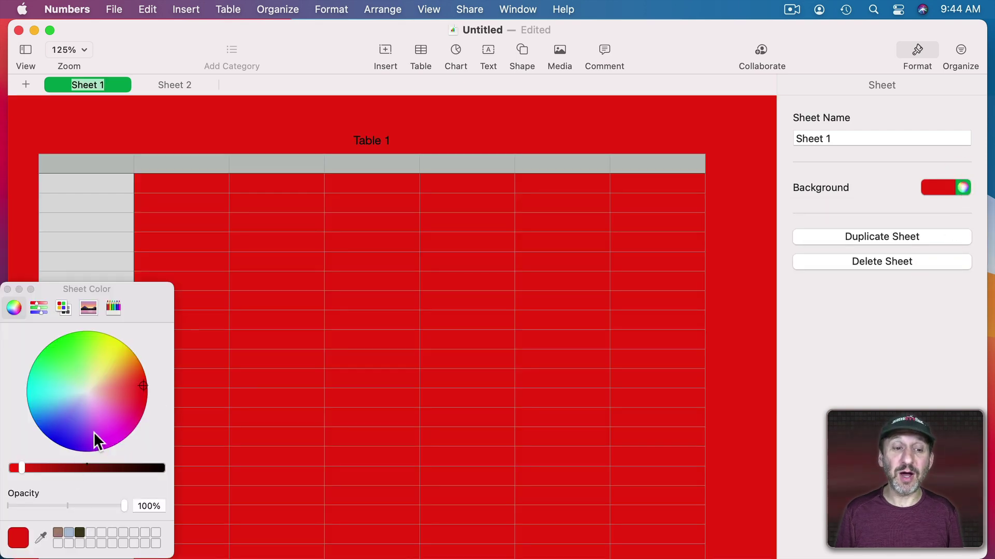
{"action": "mouse_move", "coordinate": [136, 388]}
{"action": "left_mouse_down"}
{"action": "mouse_move", "coordinate": [98, 392]}
{"action": "mouse_move", "coordinate": [78, 381]}
{"action": "left_mouse_up"}
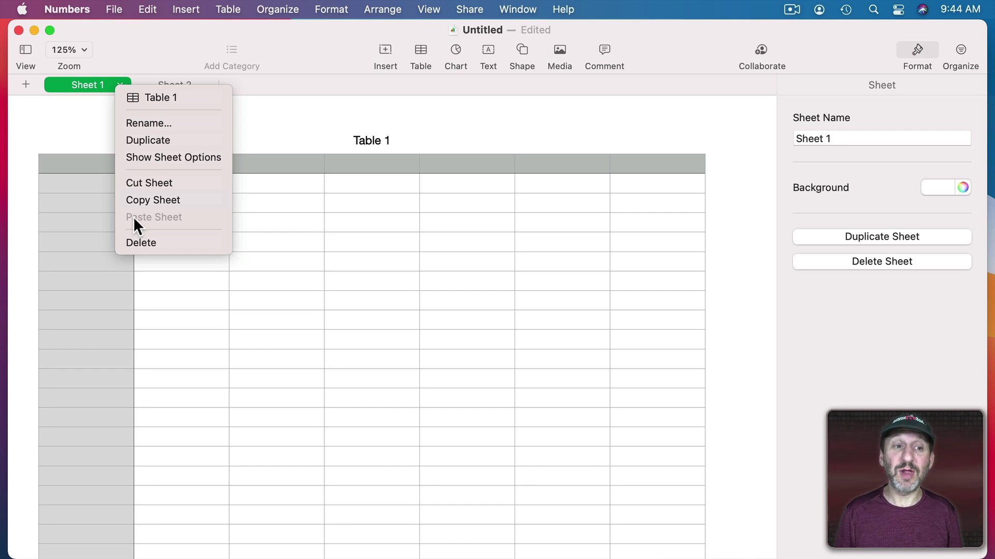
- Close Sheet 1's tab menu without changes and drag its tab to try reordering sheets
{"action": "left_click", "coordinate": [120, 91]}
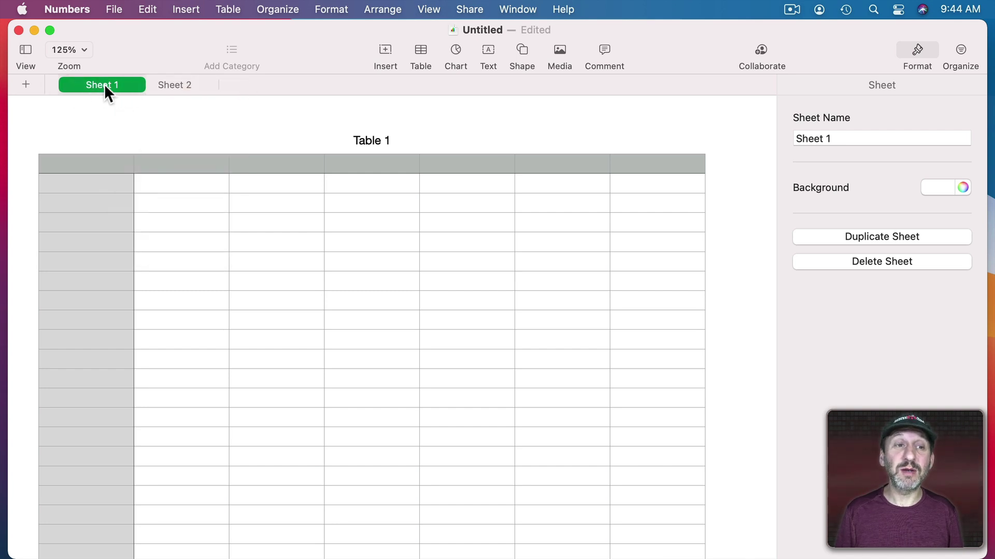
{"action": "left_click_drag", "start_coordinate": [202, 85], "coordinate": [91, 93]}
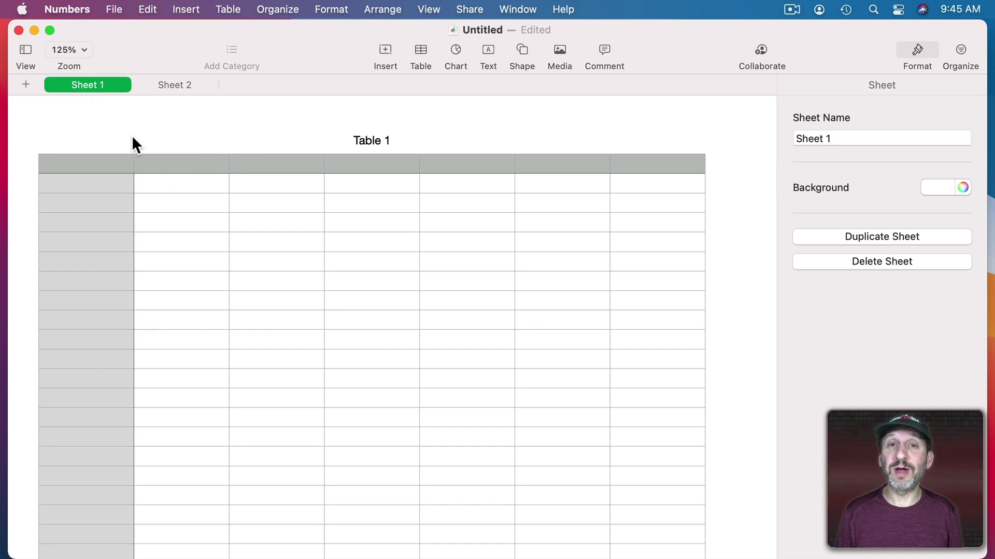
- Delete Table 1 from Sheet 2, leaving that sheet blank
{"action": "left_click", "coordinate": [170, 85]}
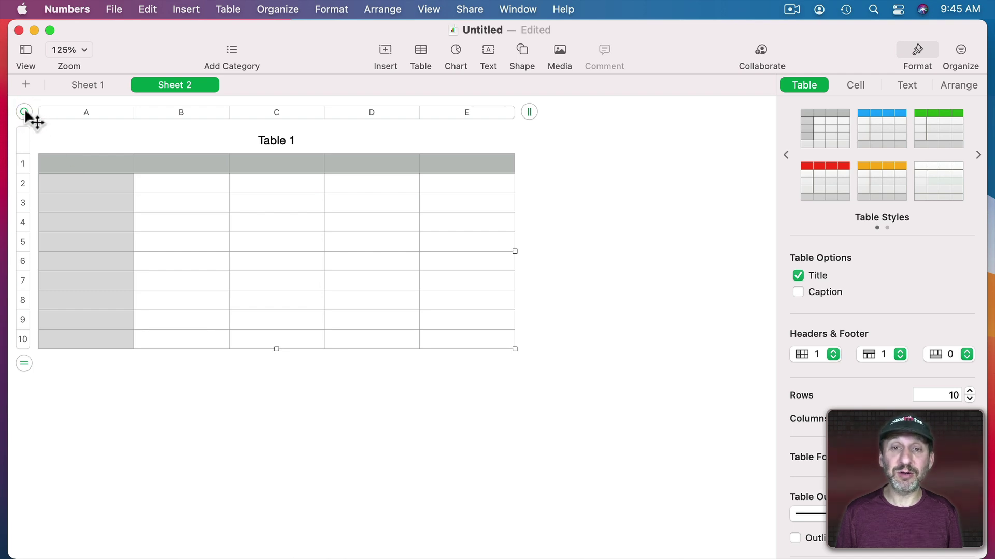
{"action": "key", "text": "BackSpace"}
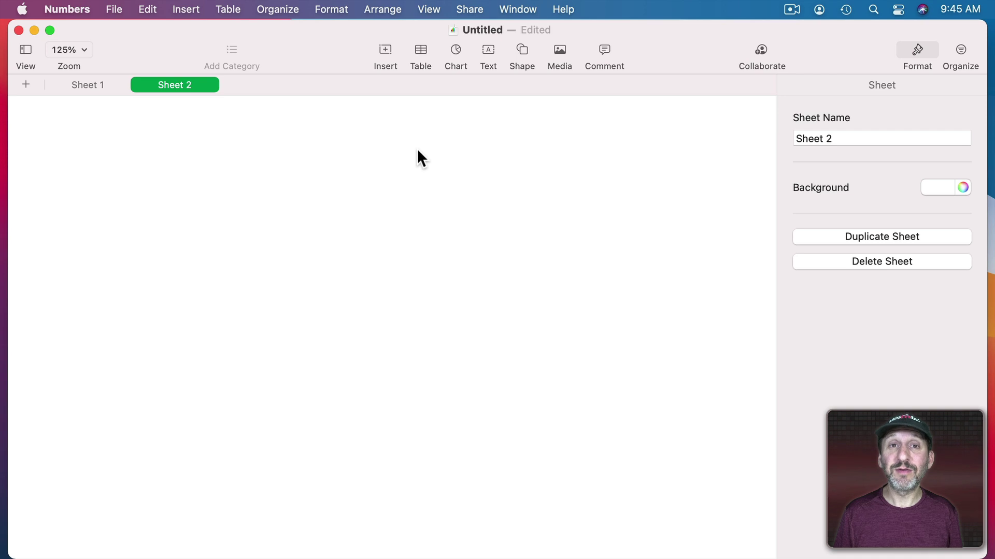
- Insert a basic table, a 2D bar chart and an enlarged Text box beside the table
{"action": "left_click", "coordinate": [419, 52]}
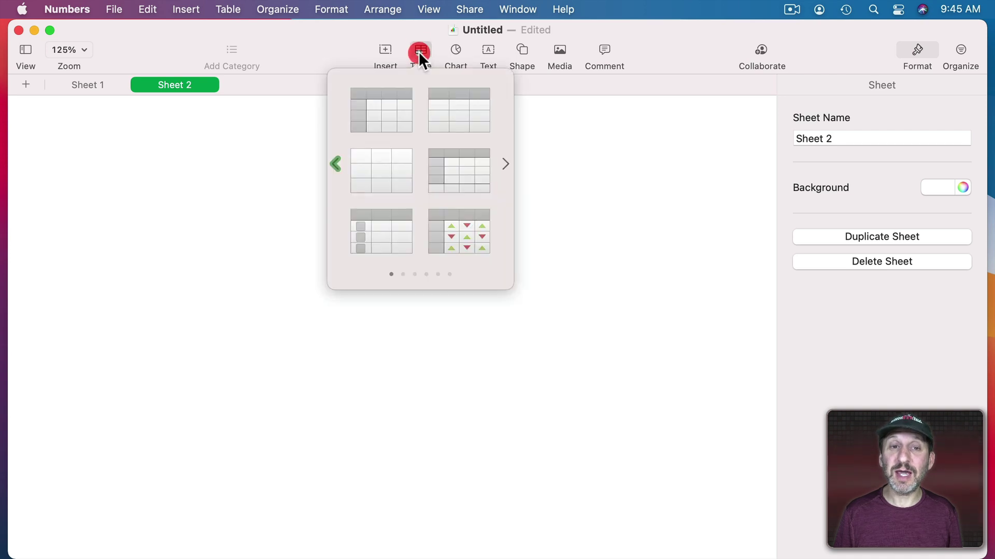
{"action": "left_click", "coordinate": [384, 119]}
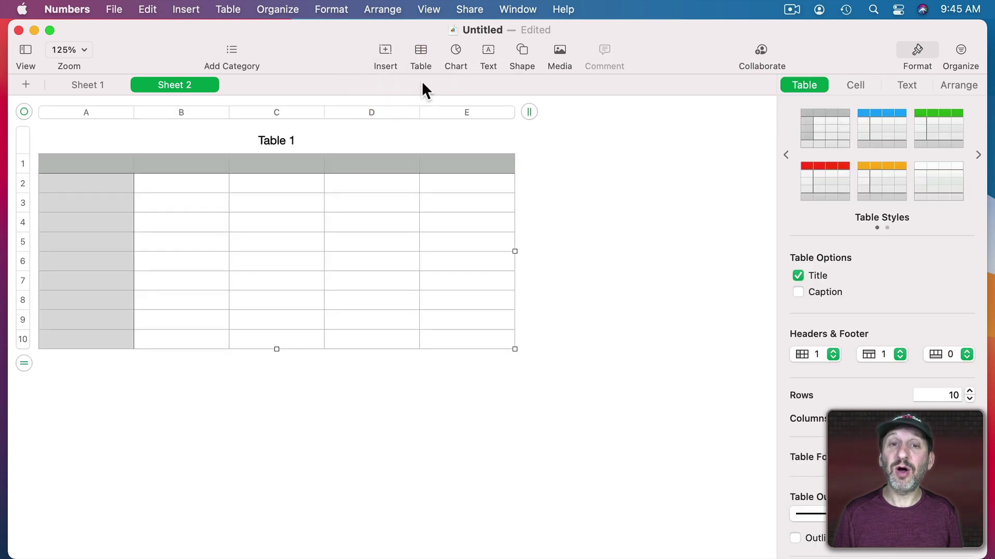
{"action": "left_click", "coordinate": [455, 52]}
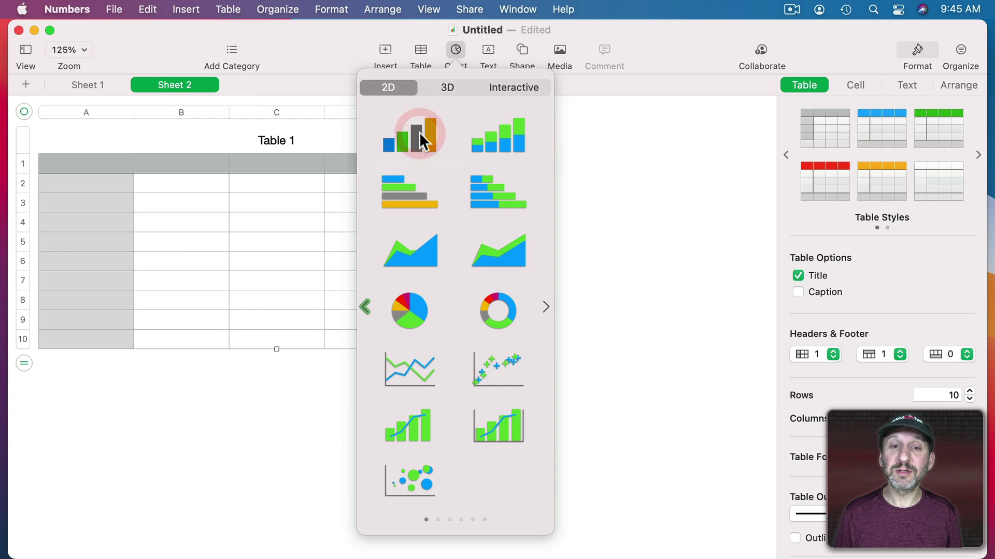
{"action": "left_click", "coordinate": [419, 132]}
{"action": "left_click", "coordinate": [489, 52]}
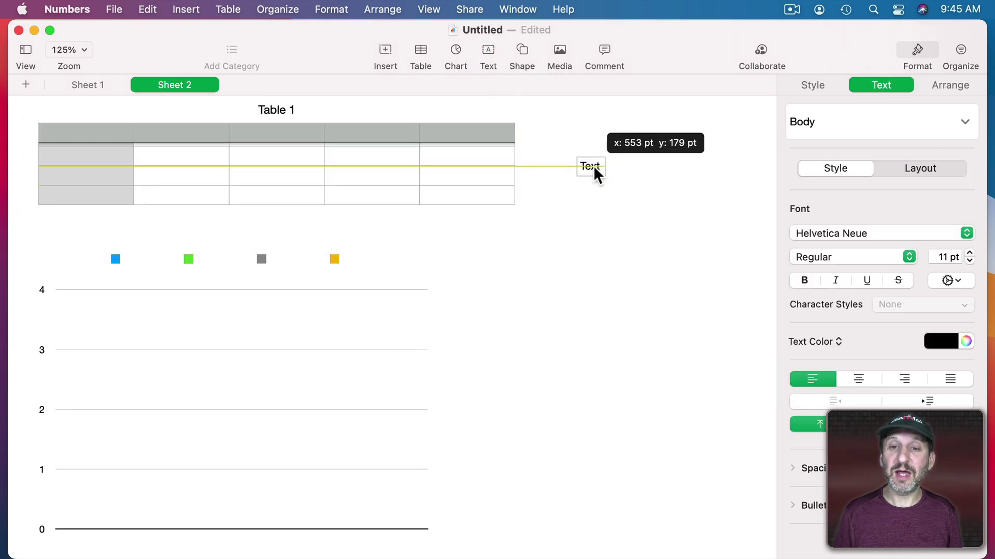
{"action": "left_click_drag", "start_coordinate": [397, 335], "coordinate": [592, 172]}
{"action": "left_click", "coordinate": [969, 256]}
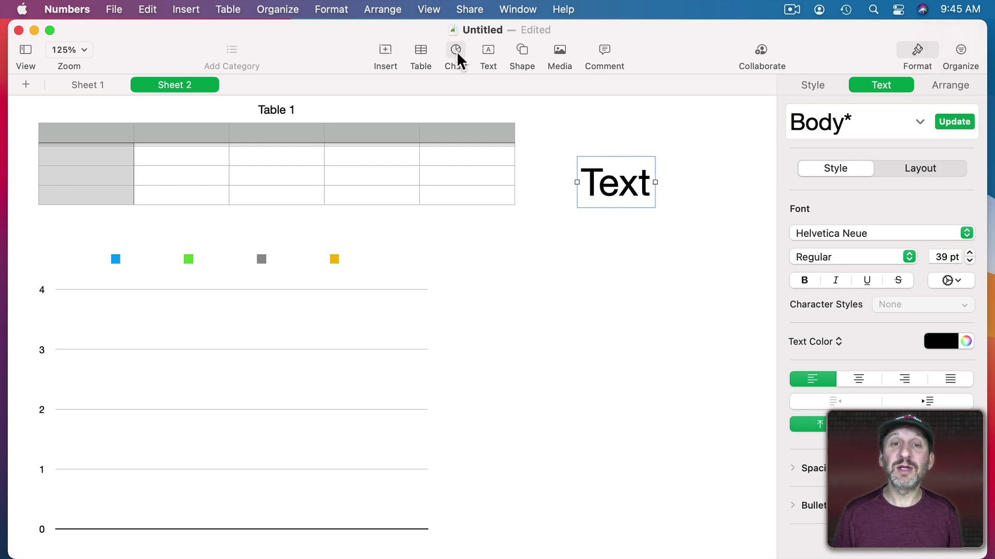
- Add a rounded square, a goat shape and a line below the Text label
{"action": "left_click", "coordinate": [521, 55]}
{"action": "left_click", "coordinate": [585, 173]}
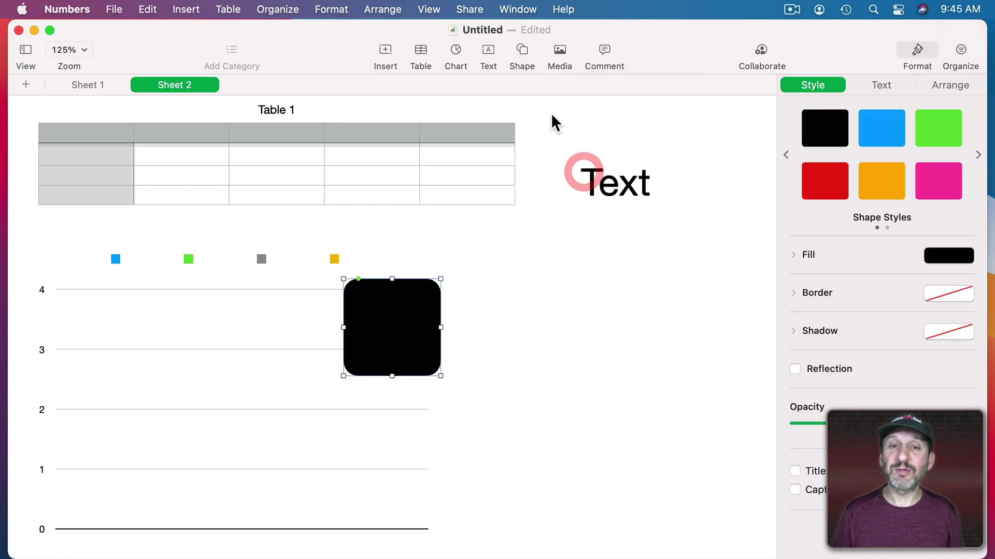
{"action": "left_click", "coordinate": [521, 55]}
{"action": "left_click", "coordinate": [418, 180]}
{"action": "left_click_drag", "start_coordinate": [585, 167], "coordinate": [645, 312]}
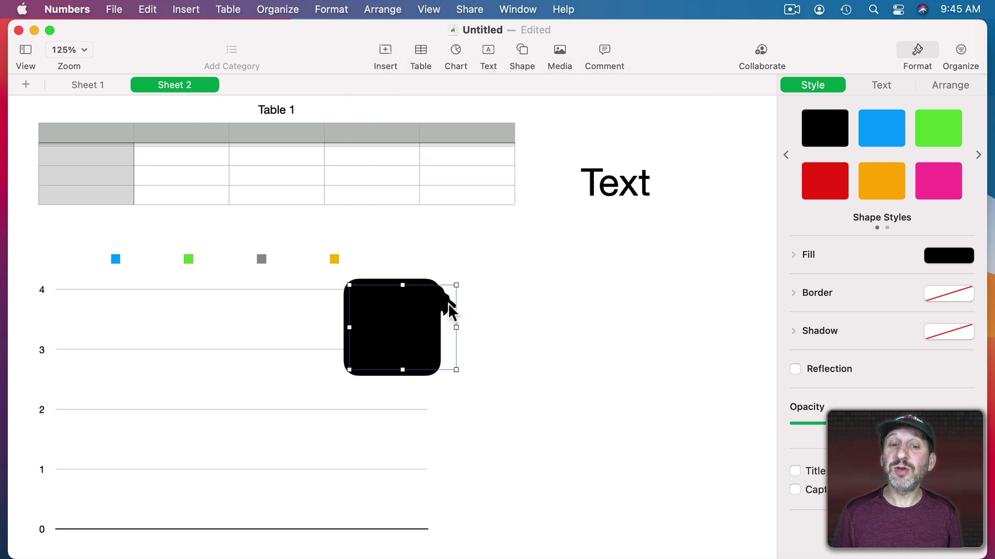
{"action": "left_click", "coordinate": [521, 54]}
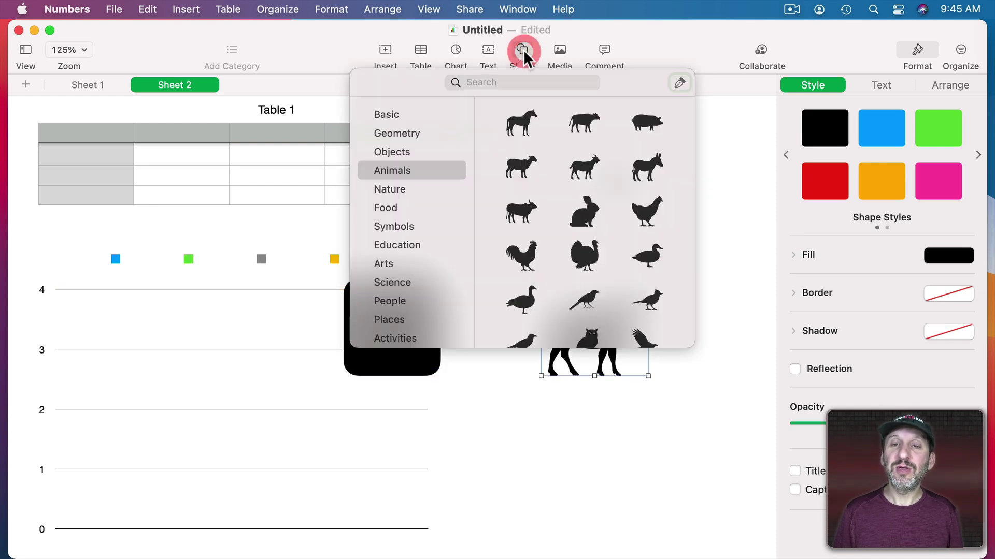
{"action": "left_click", "coordinate": [395, 120]}
{"action": "left_click", "coordinate": [589, 131]}
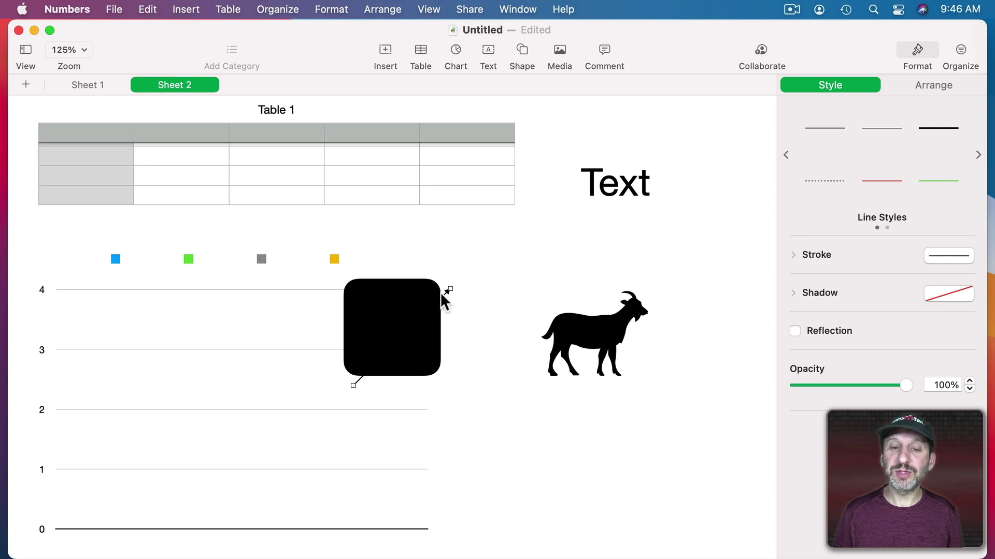
{"action": "left_click_drag", "start_coordinate": [443, 295], "coordinate": [570, 229]}
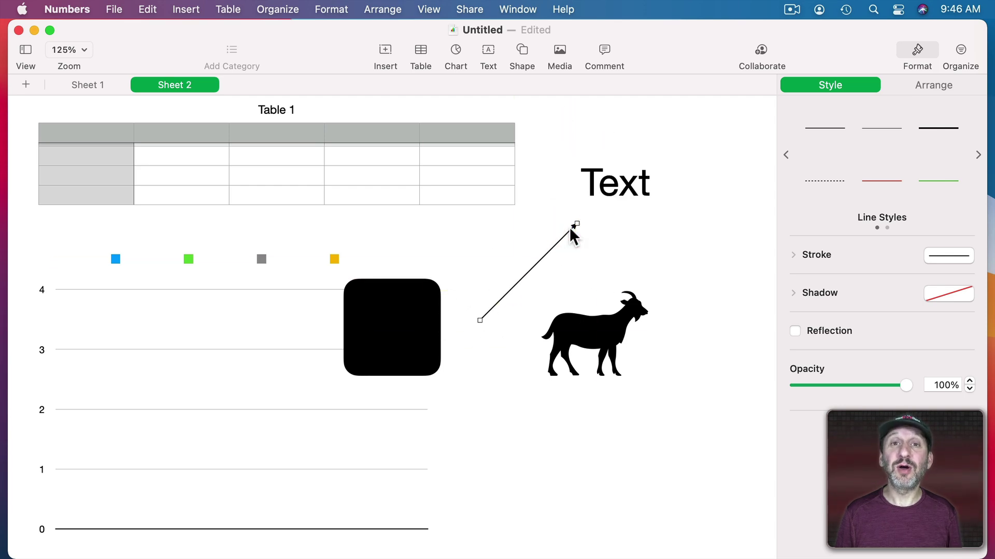
{"action": "left_click", "coordinate": [559, 50]}
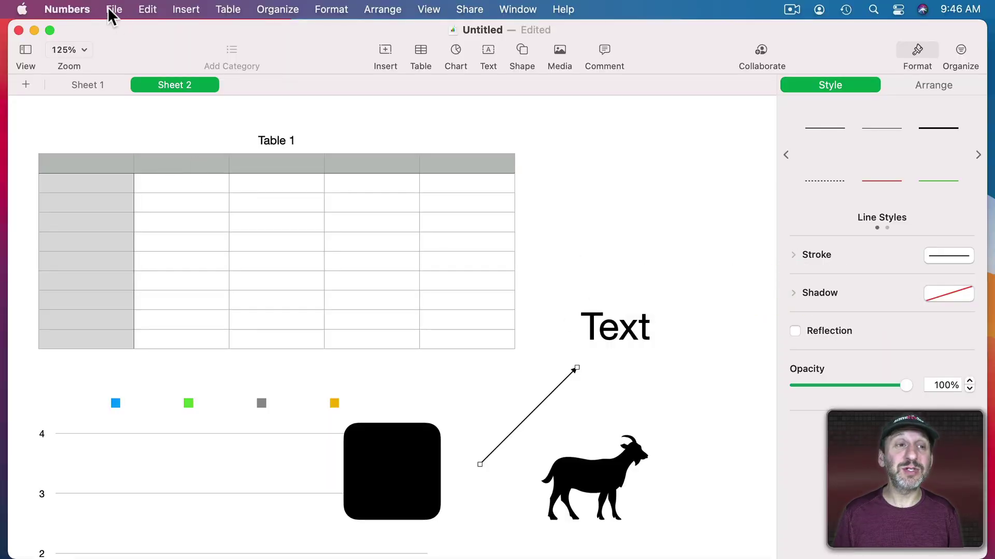
- Create a spreadsheet from the Home Improvement template and select its budget title and underline
{"action": "left_click", "coordinate": [113, 9]}
{"action": "left_click", "coordinate": [119, 33]}
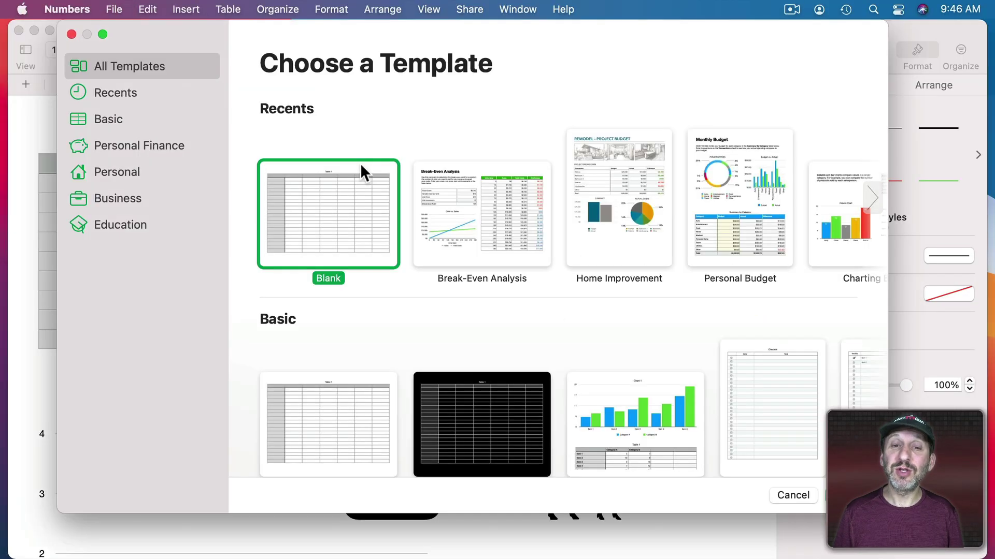
{"action": "double_click", "coordinate": [610, 170]}
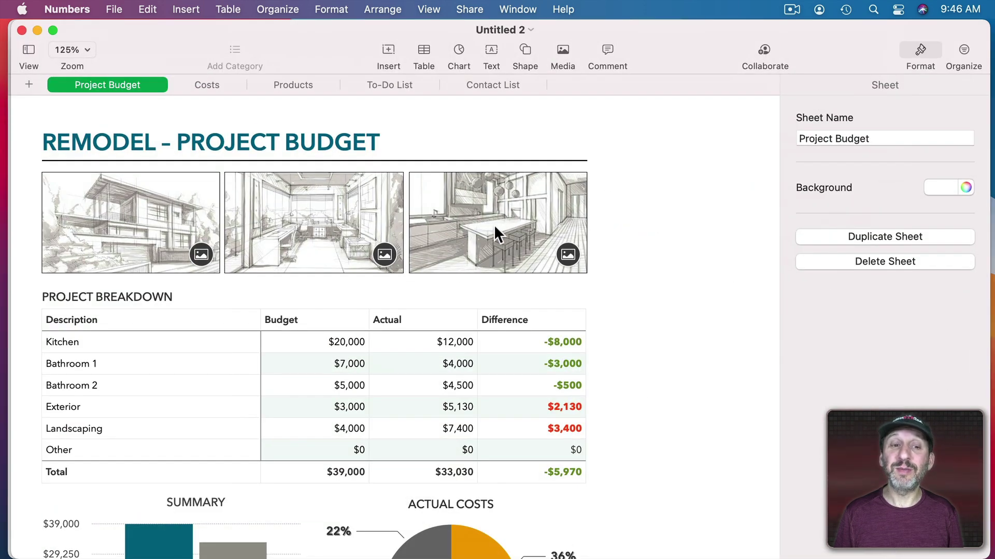
{"action": "left_click", "coordinate": [73, 141]}
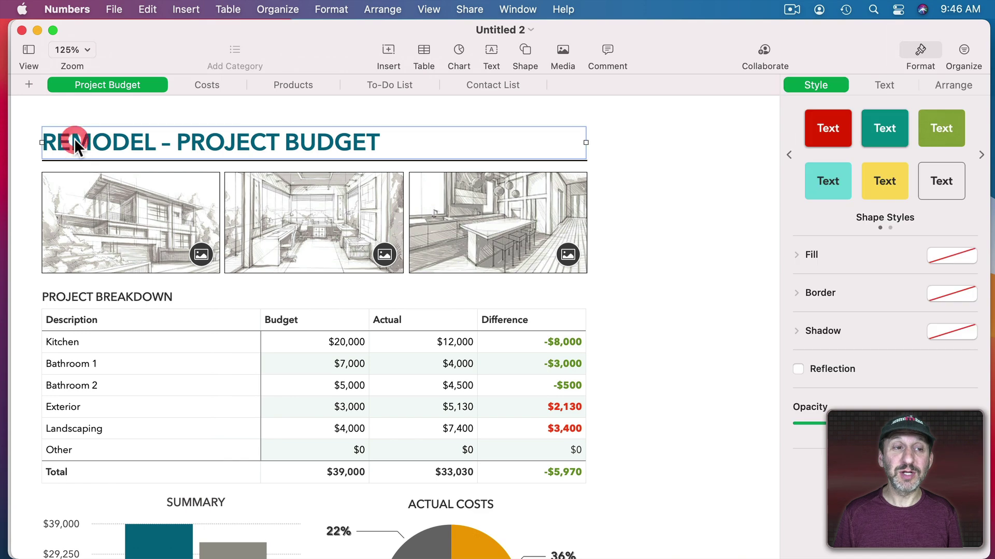
{"action": "left_click", "coordinate": [326, 161]}
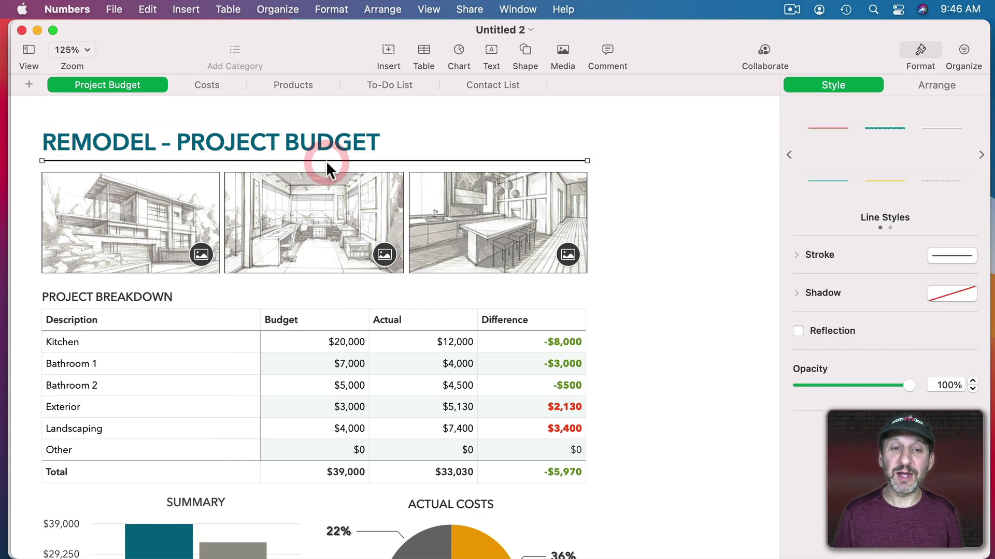
{"action": "scroll", "coordinate": [326, 161], "scroll_direction": "down", "scroll_amount": 2}
{"action": "scroll", "coordinate": [233, 295], "scroll_direction": "down", "scroll_amount": 2}
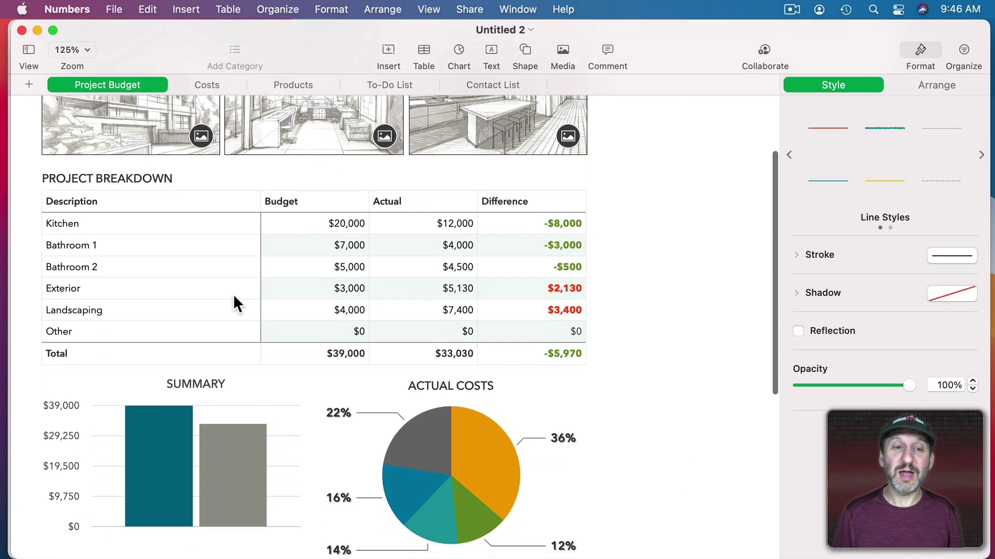
{"action": "scroll", "coordinate": [232, 295], "scroll_direction": "down", "scroll_amount": 2}
{"action": "scroll", "coordinate": [234, 297], "scroll_direction": "down", "scroll_amount": 1}
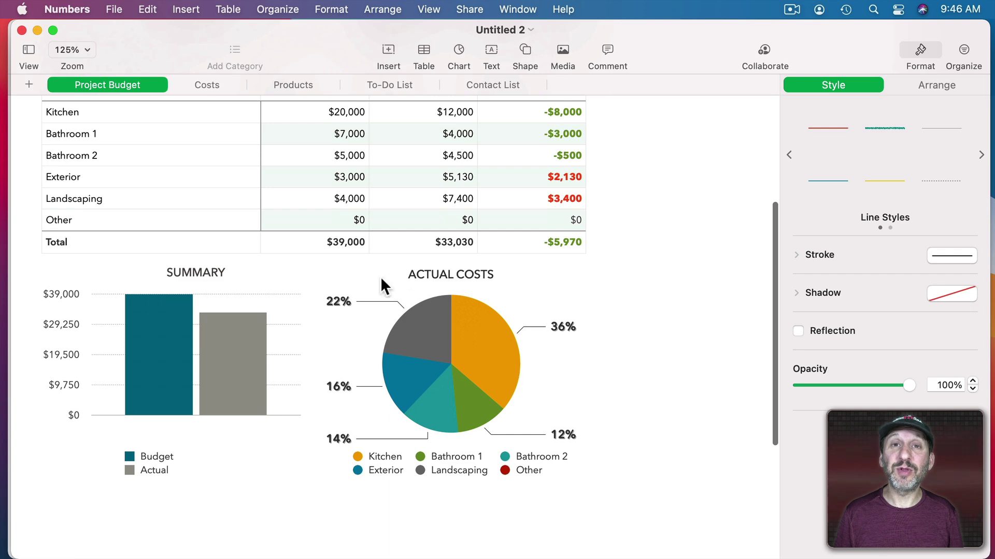
{"action": "scroll", "coordinate": [381, 278], "scroll_direction": "up", "scroll_amount": 6}
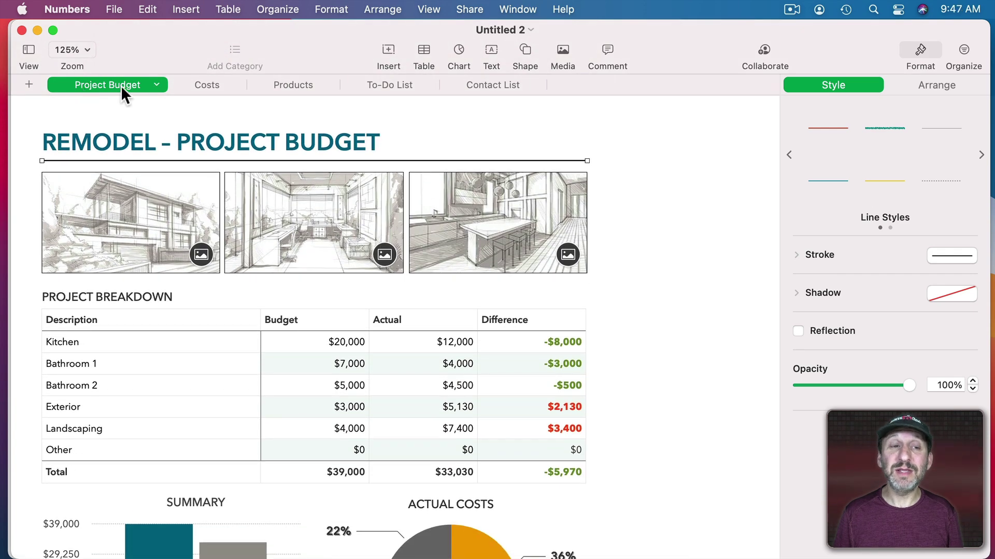
- Browse the Costs, Products, To-Do List and Contact List sheets
{"action": "left_click", "coordinate": [205, 84]}
{"action": "left_click", "coordinate": [291, 84]}
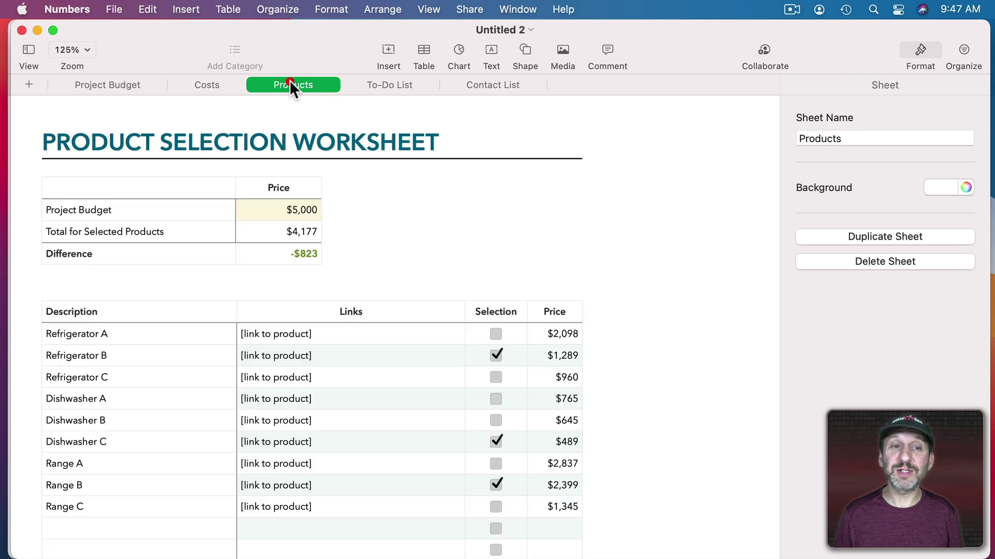
{"action": "left_click", "coordinate": [391, 85]}
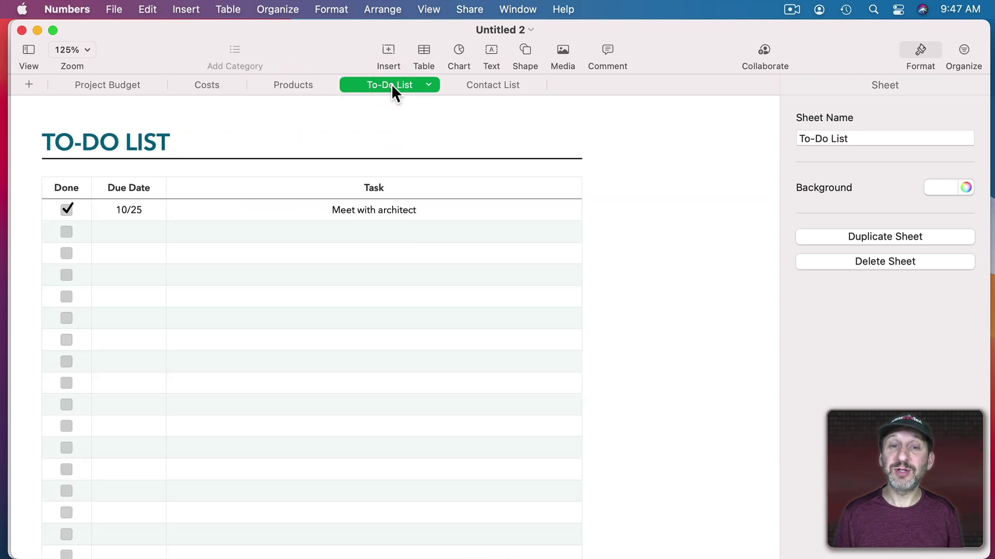
{"action": "left_click", "coordinate": [493, 85]}
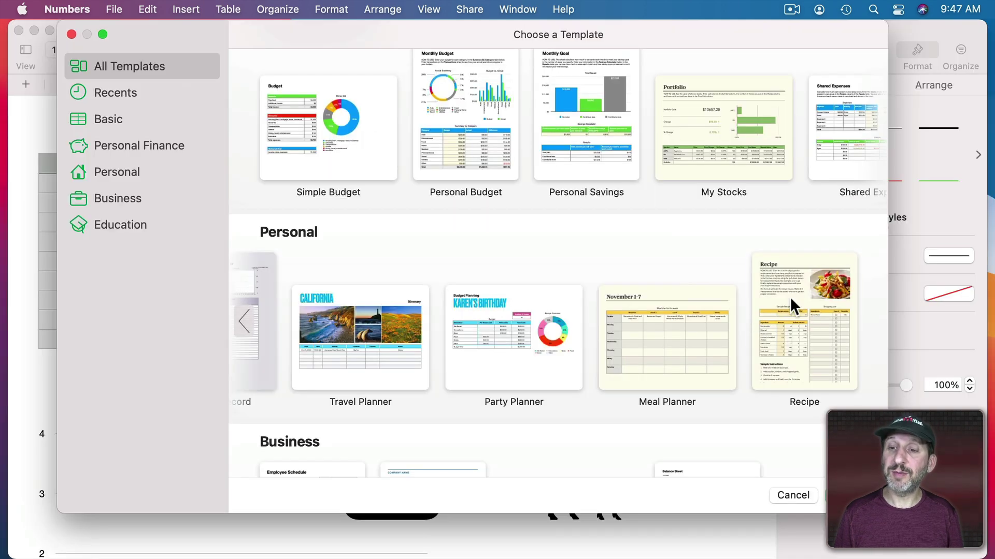
- Open the Recipe template and select its pasta photo, instructions and title texts
{"action": "left_click", "coordinate": [789, 297]}
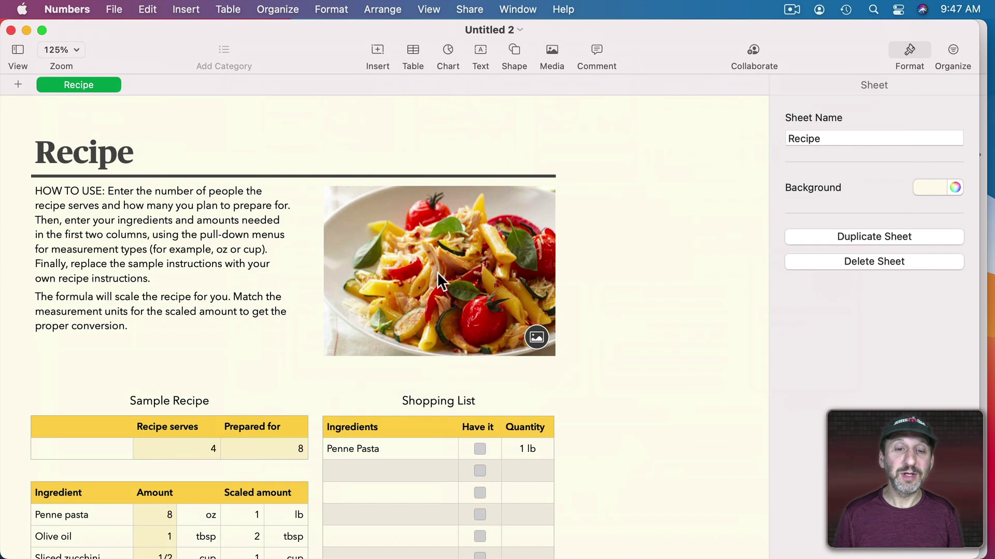
{"action": "left_click", "coordinate": [411, 246]}
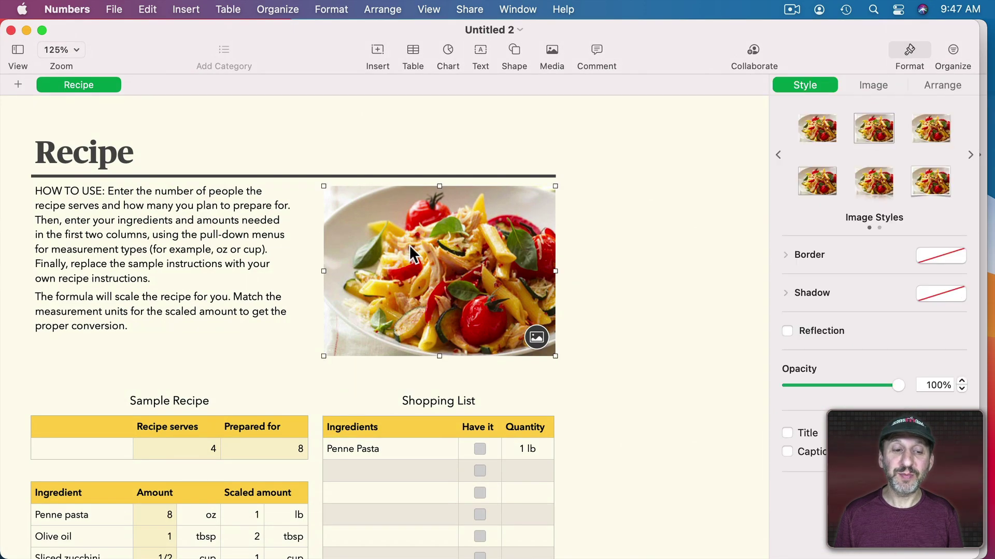
{"action": "left_click", "coordinate": [128, 229]}
{"action": "left_click", "coordinate": [97, 154]}
{"action": "scroll", "coordinate": [249, 367], "scroll_direction": "down", "scroll_amount": 5}
{"action": "scroll", "coordinate": [249, 367], "scroll_direction": "down", "scroll_amount": 3}
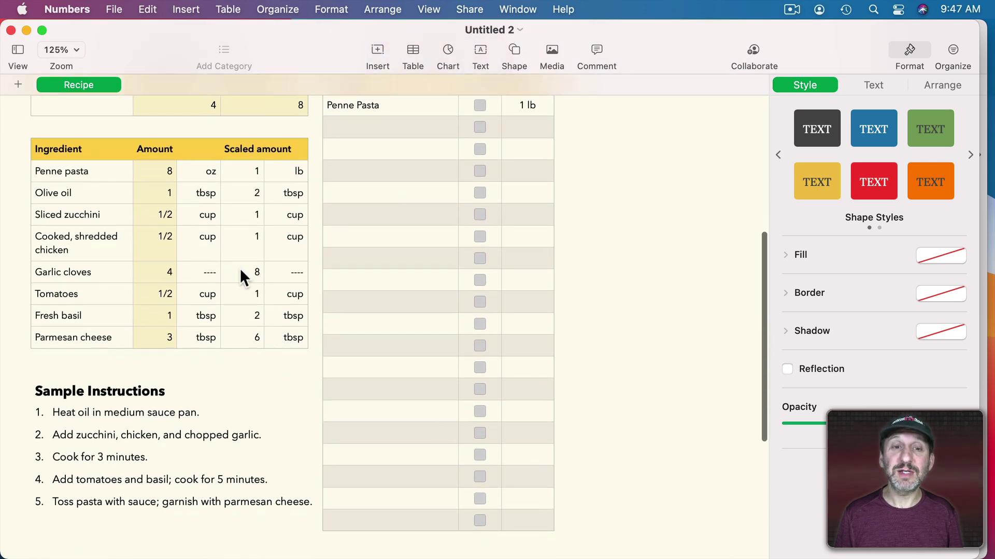
{"action": "left_click", "coordinate": [104, 411]}
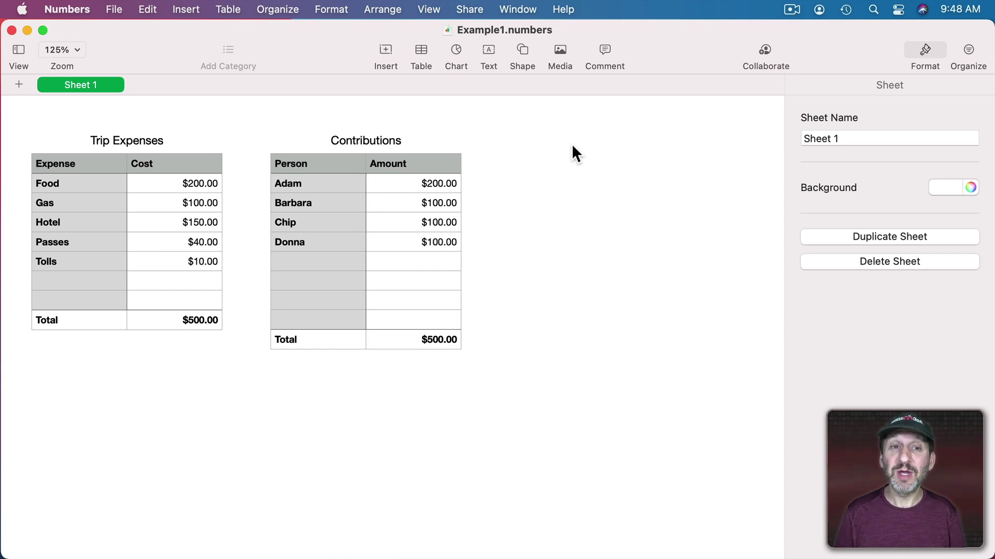
- Insert a trial table with a header row, then delete it
{"action": "left_click", "coordinate": [418, 53]}
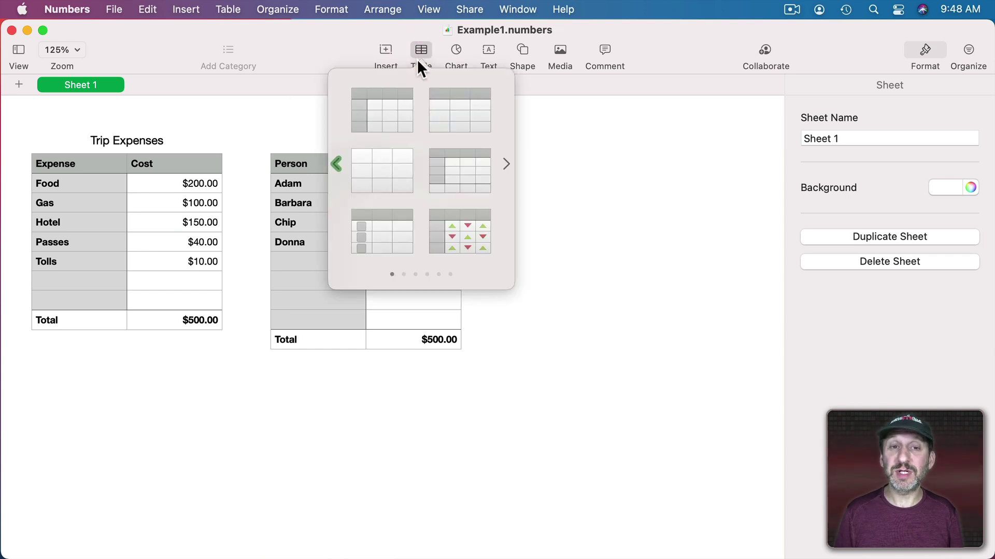
{"action": "left_click", "coordinate": [446, 116]}
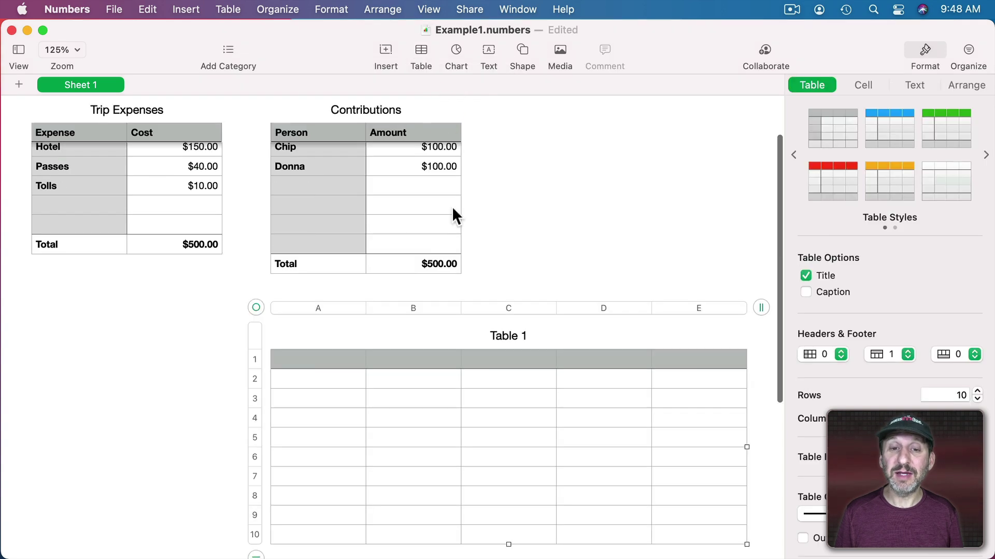
{"action": "left_click", "coordinate": [257, 309]}
{"action": "key", "text": "BackSpace"}
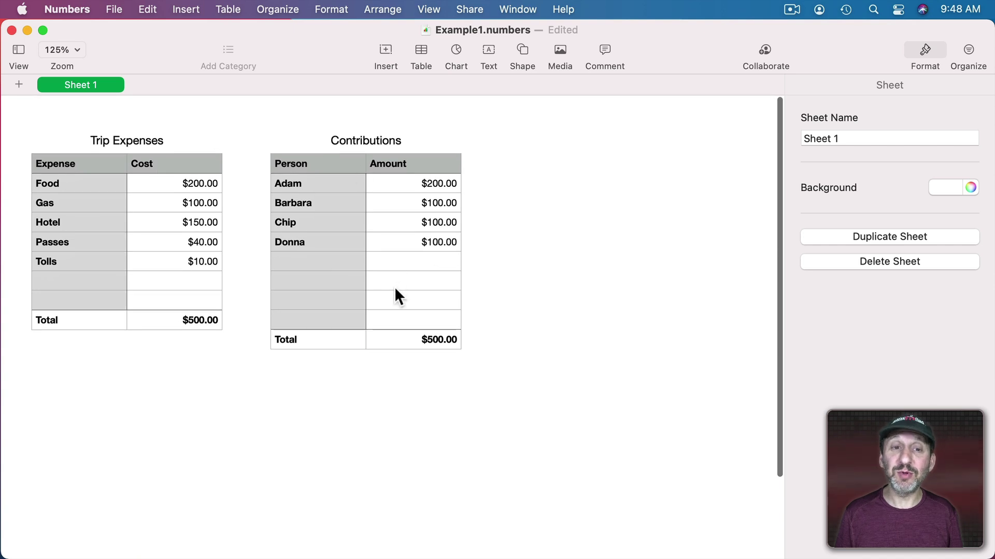
- Nudge the Contributions table closer to Trip Expenses and deselect it
{"action": "left_click", "coordinate": [321, 224]}
{"action": "mouse_move", "coordinate": [248, 110]}
{"action": "left_mouse_down"}
{"action": "mouse_move", "coordinate": [399, 177]}
{"action": "mouse_move", "coordinate": [239, 113]}
{"action": "left_mouse_up"}
{"action": "key", "text": "Escape"}
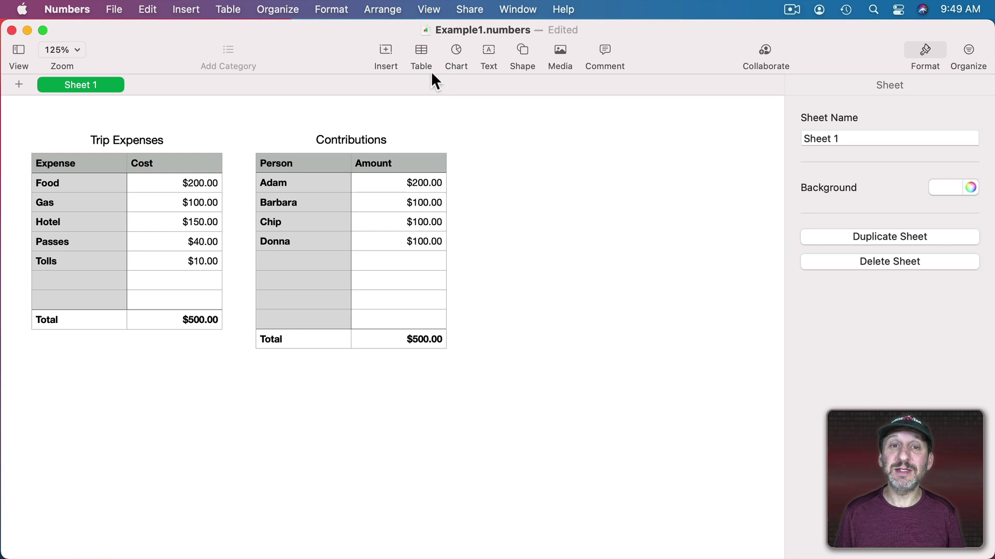
- Insert a plain Table 1 with 5 in A1, 6 in B1 and =A1+B1 in C1
{"action": "left_click", "coordinate": [421, 48]}
{"action": "left_click", "coordinate": [392, 164]}
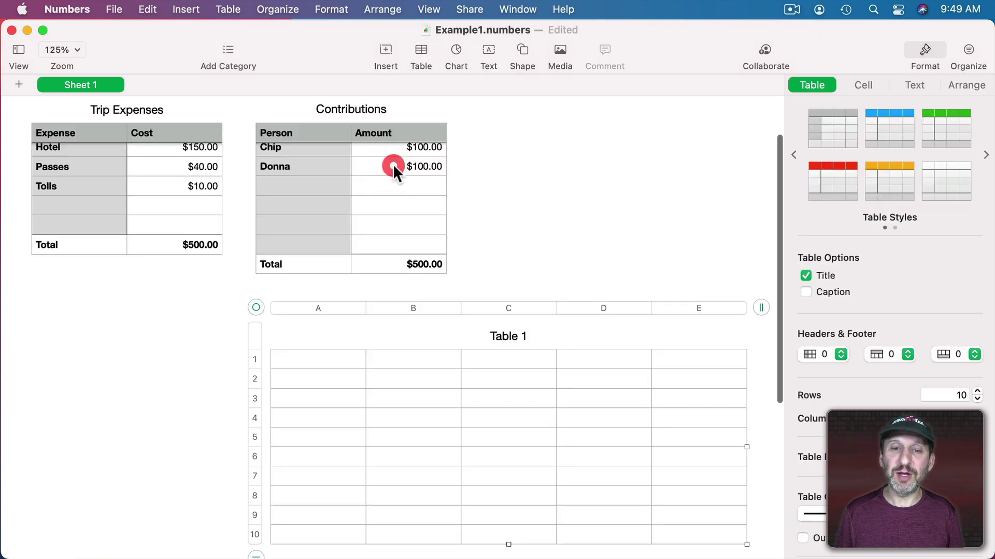
{"action": "left_click", "coordinate": [330, 364]}
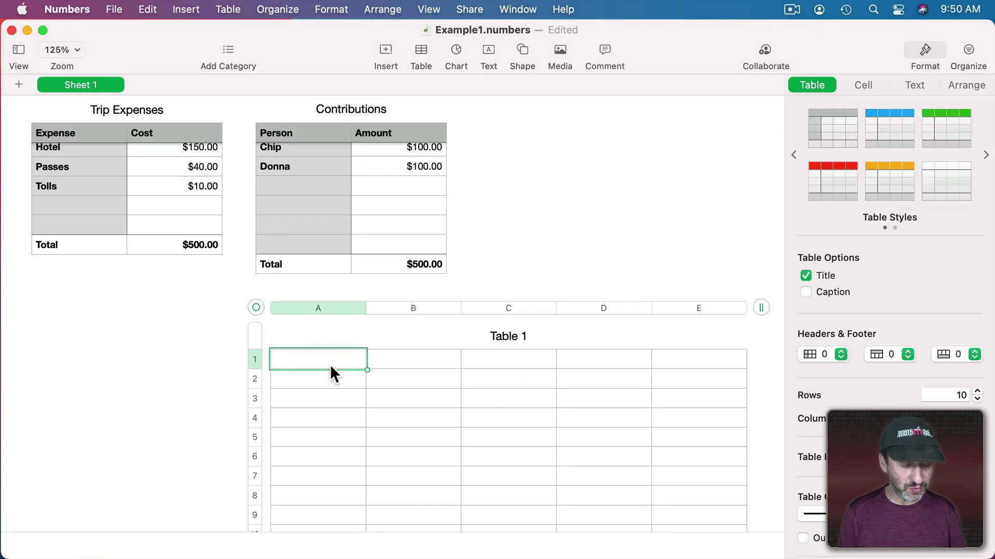
{"action": "type", "text": "5"}
{"action": "key", "text": "Right"}
{"action": "type", "text": "6"}
{"action": "key", "text": "Return"}
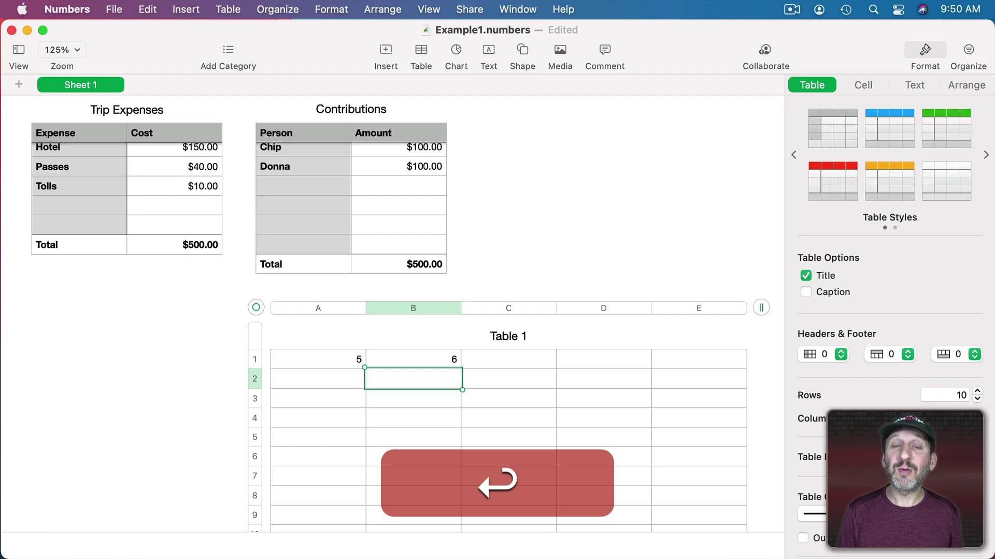
{"action": "key", "text": "Up"}
{"action": "key", "text": "Right"}
{"action": "type", "text": "="}
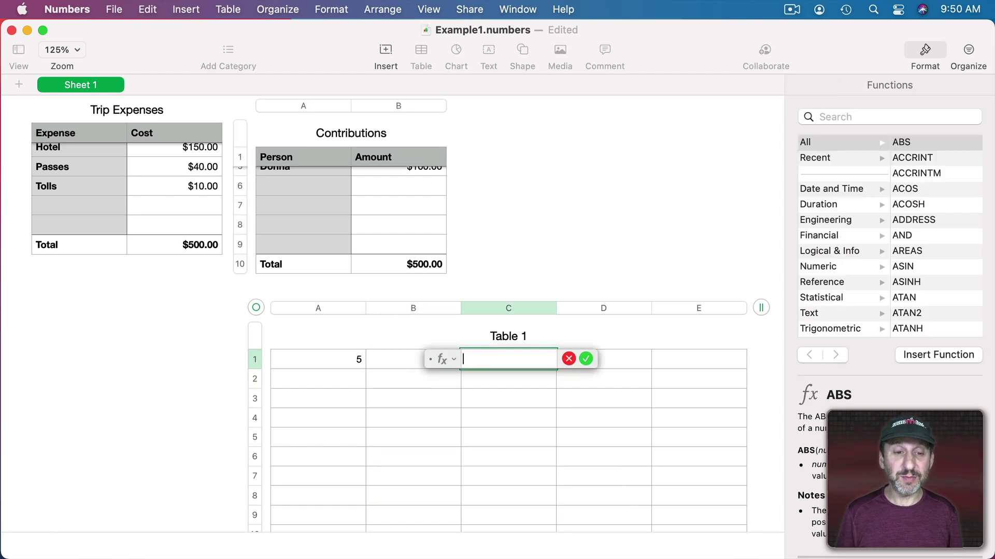
{"action": "type", "text": "A1+"}
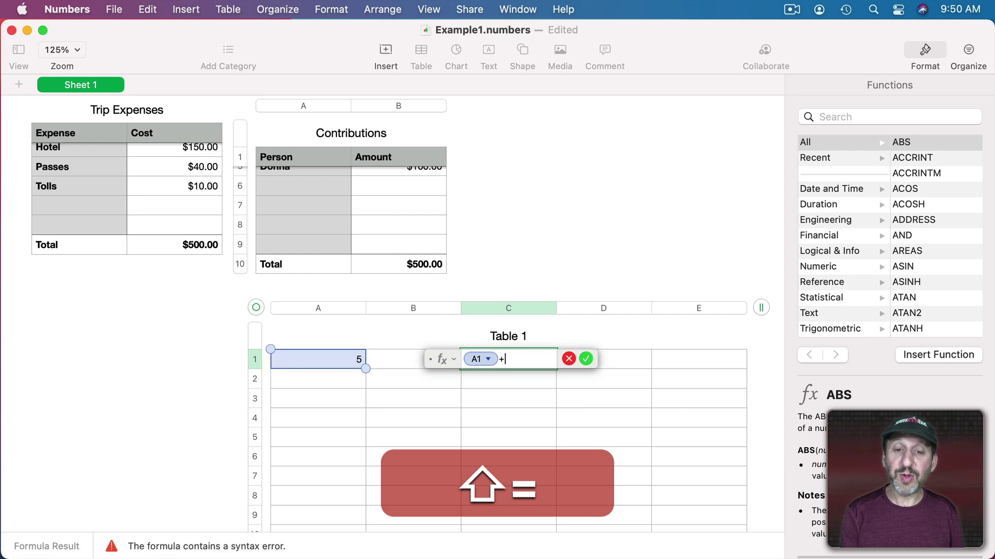
{"action": "type", "text": "B1"}
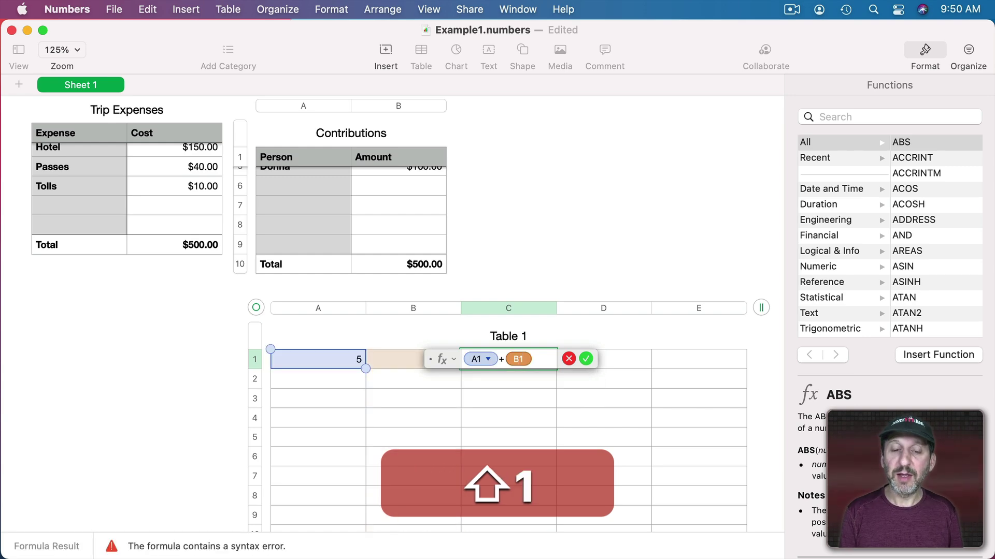
{"action": "key", "text": "Return"}
{"action": "key", "text": "Return"}
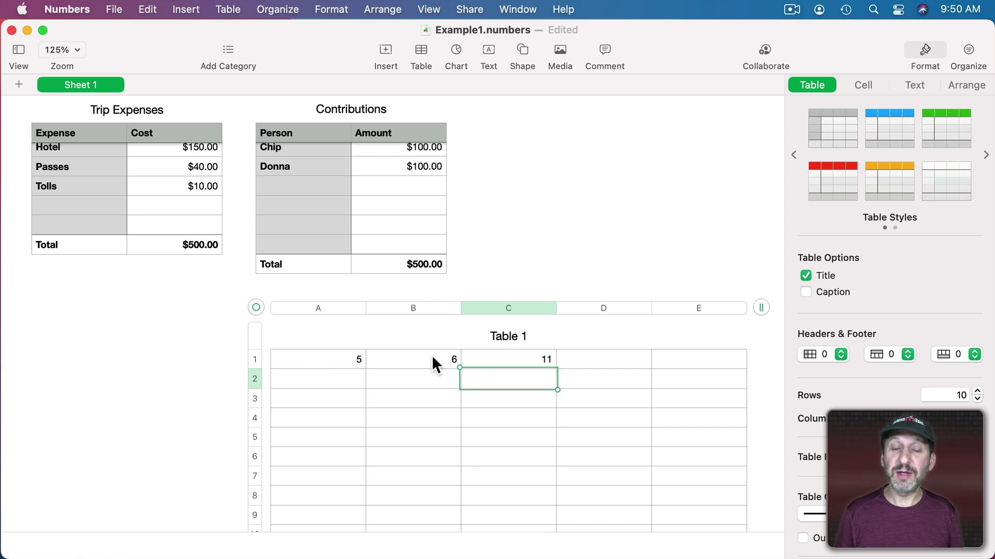
- Inspect the C1 formula, then clear the sum of 11 from C1
{"action": "left_click", "coordinate": [523, 357]}
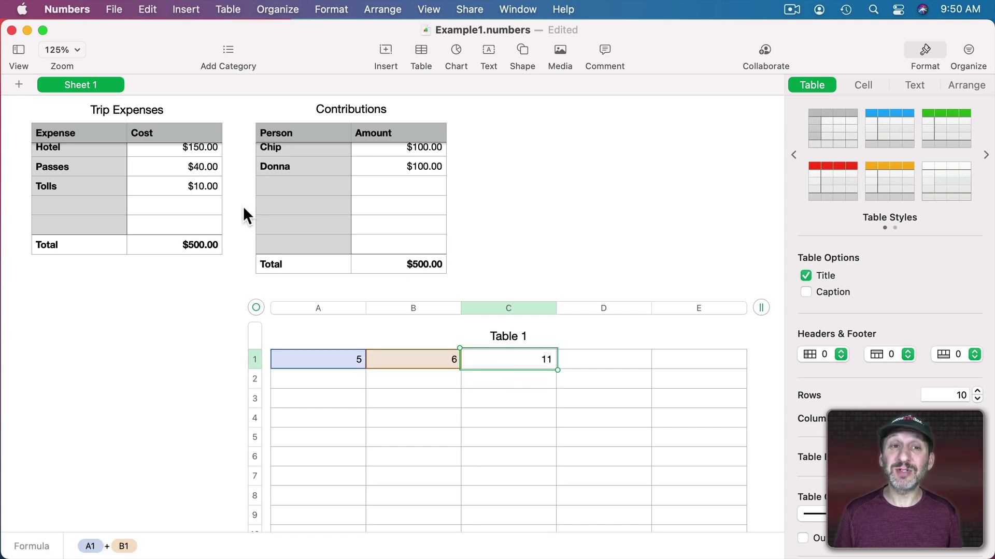
{"action": "scroll", "coordinate": [147, 191], "scroll_direction": "up", "scroll_amount": 3}
{"action": "left_click", "coordinate": [135, 186]}
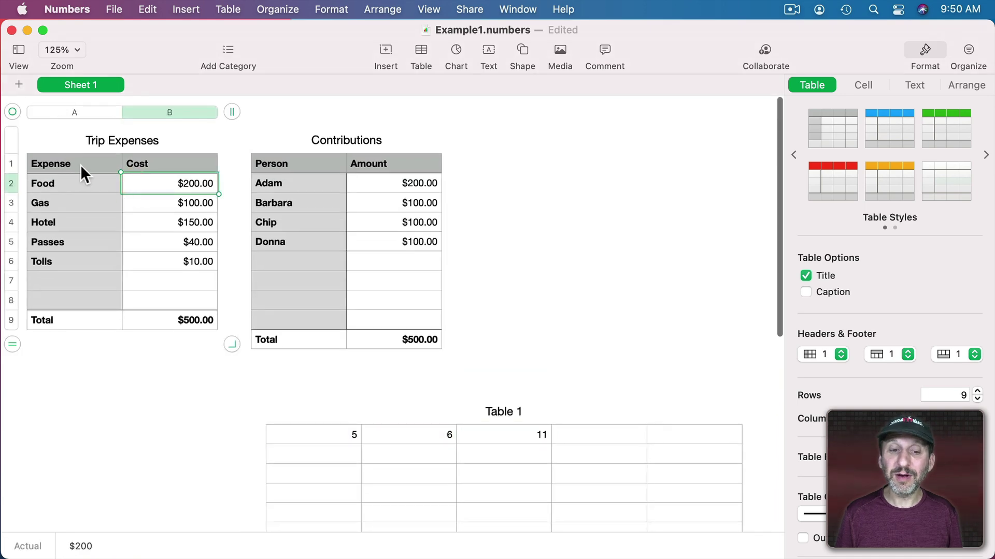
{"action": "left_click", "coordinate": [320, 434]}
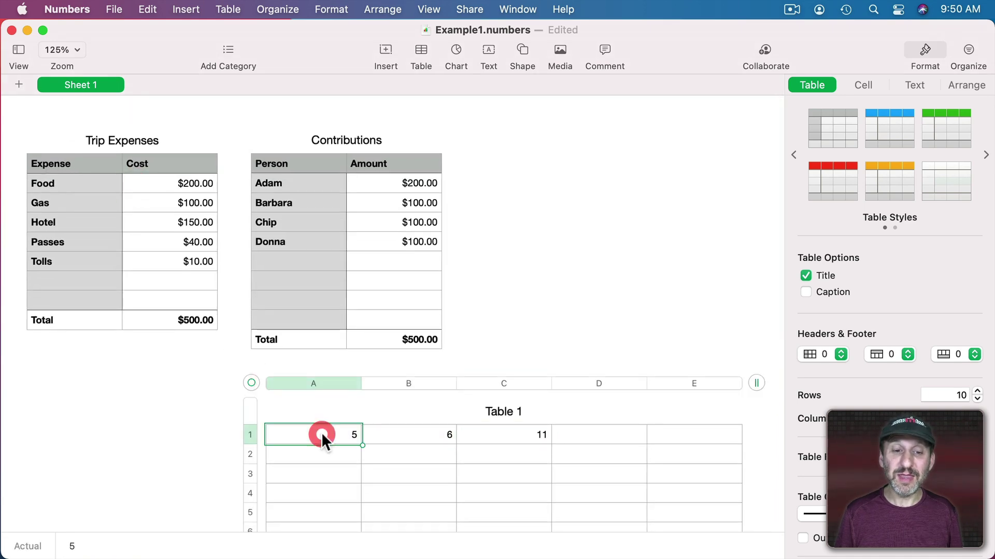
{"action": "left_click", "coordinate": [511, 437]}
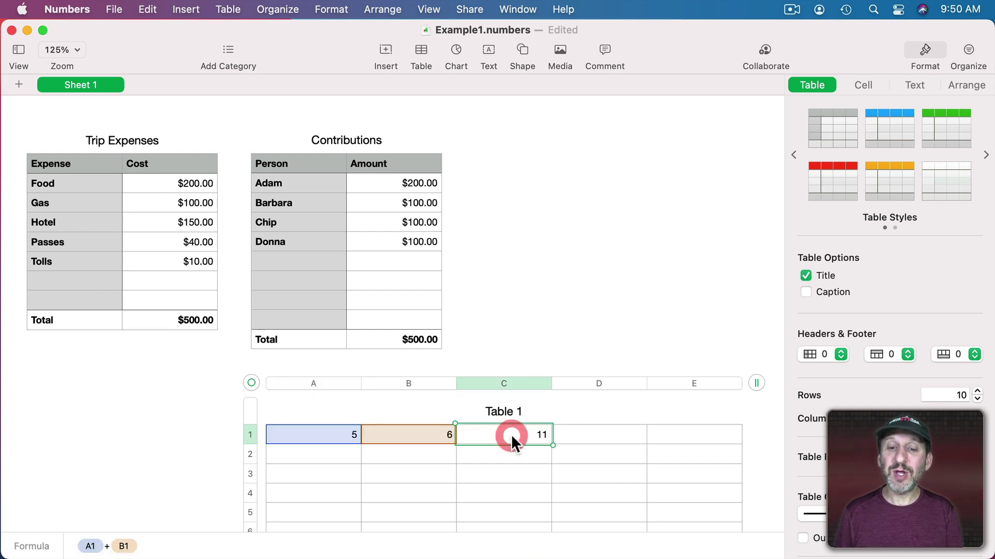
{"action": "key", "text": "BackSpace"}
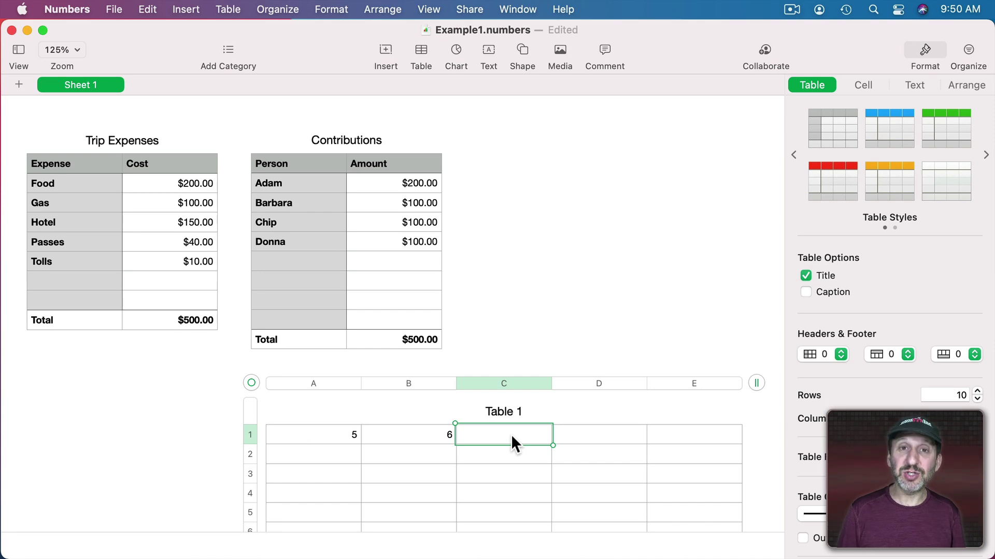
{"action": "type", "text": "="}
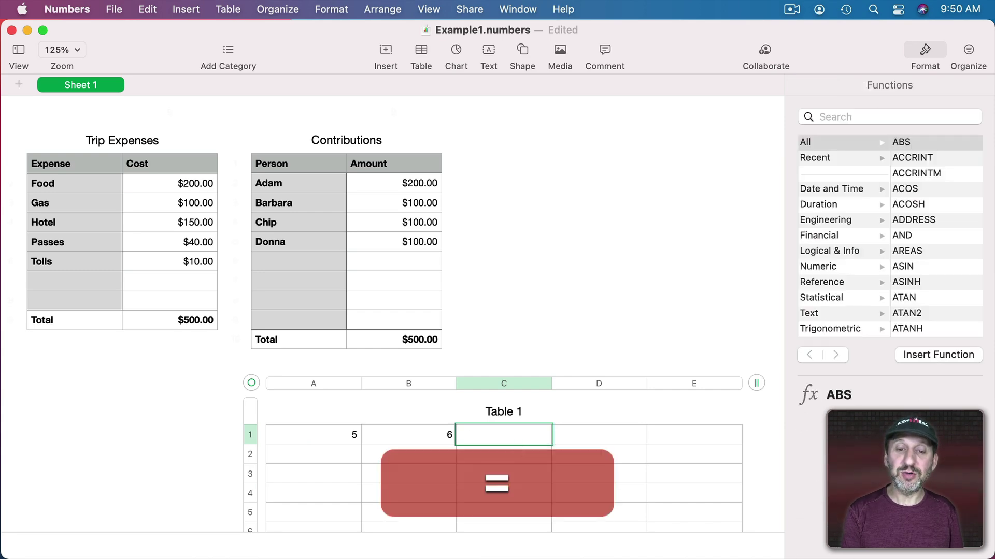
- Rebuild an A1+B1 sum in C1, then clear it again
{"action": "left_click", "coordinate": [325, 439]}
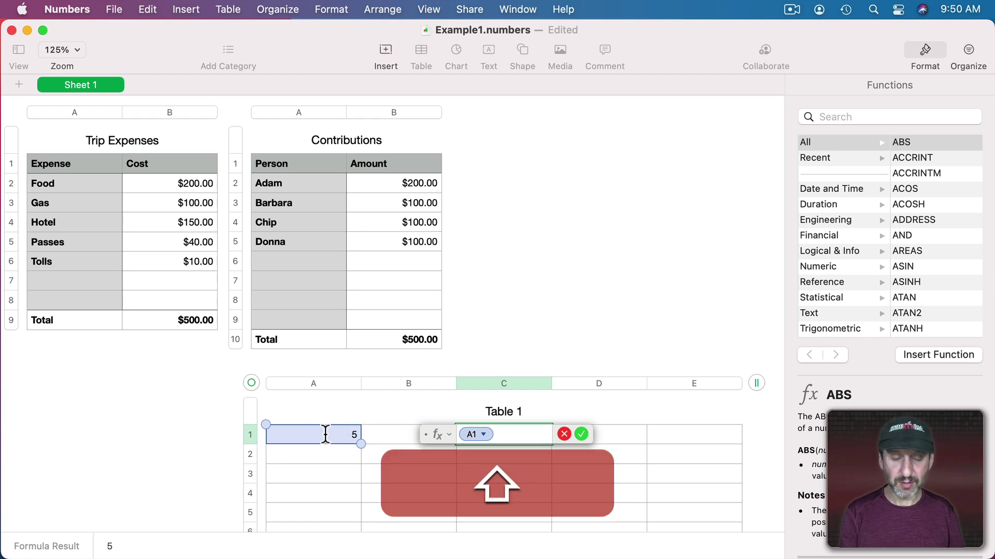
{"action": "type", "text": "+"}
{"action": "left_click", "coordinate": [393, 433]}
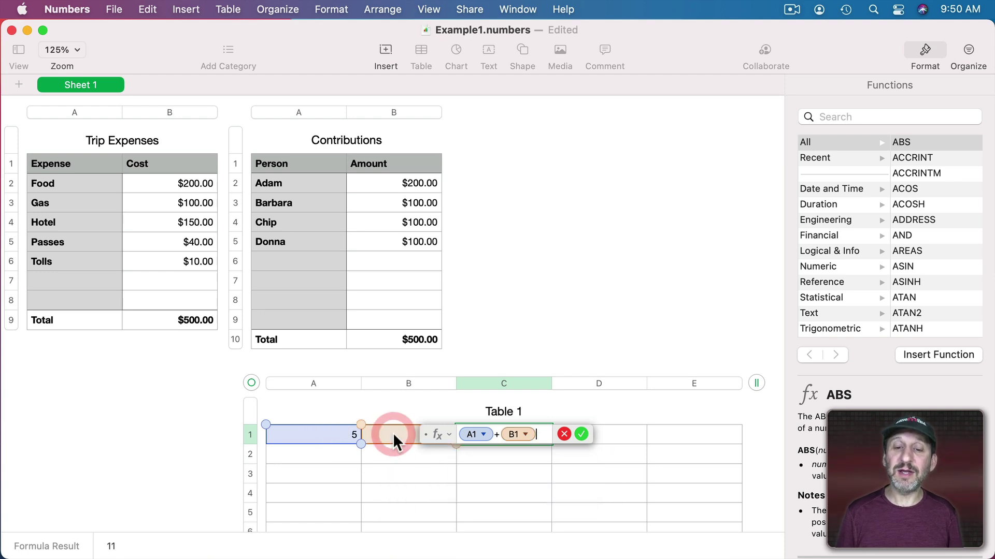
{"action": "key", "text": "Return"}
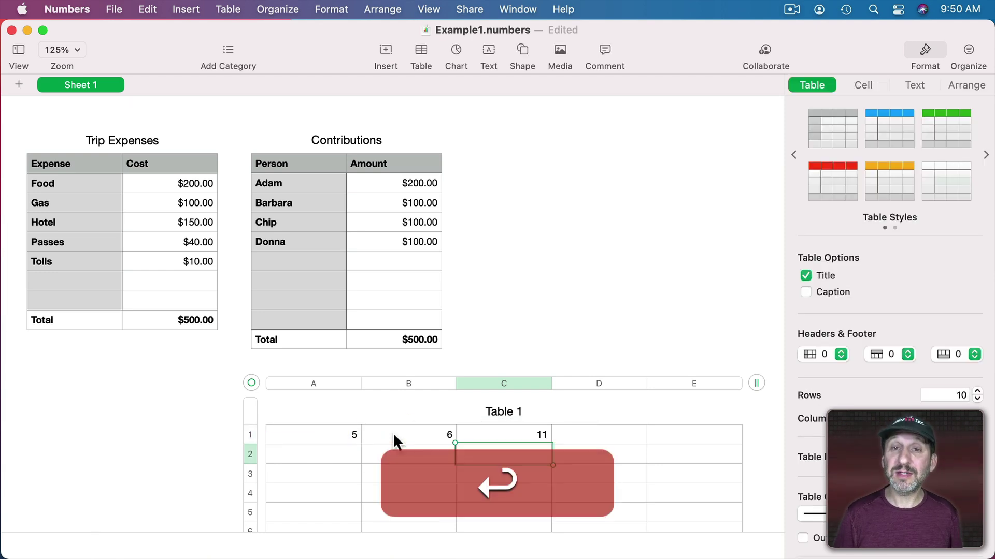
{"action": "left_click", "coordinate": [496, 437]}
{"action": "key", "text": "BackSpace"}
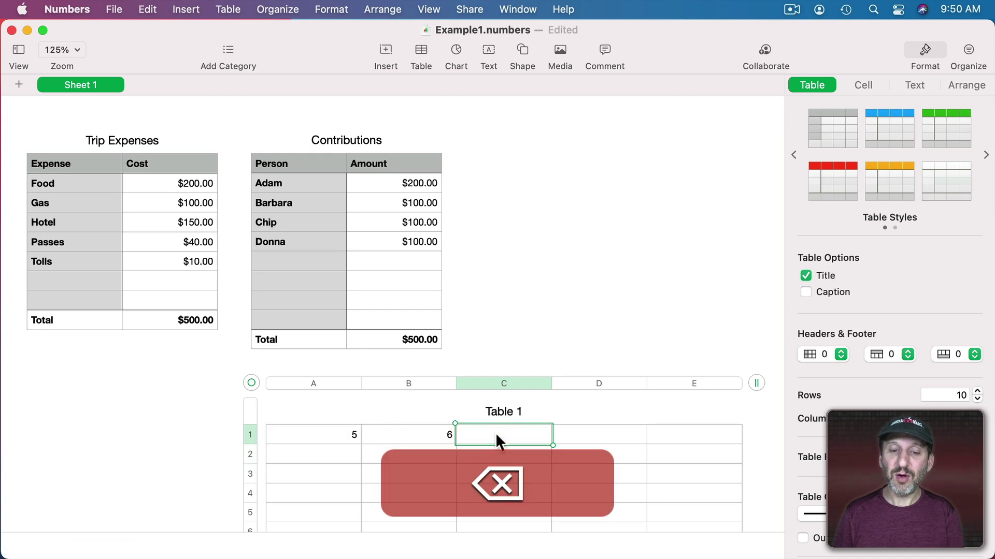
{"action": "type", "text": "="}
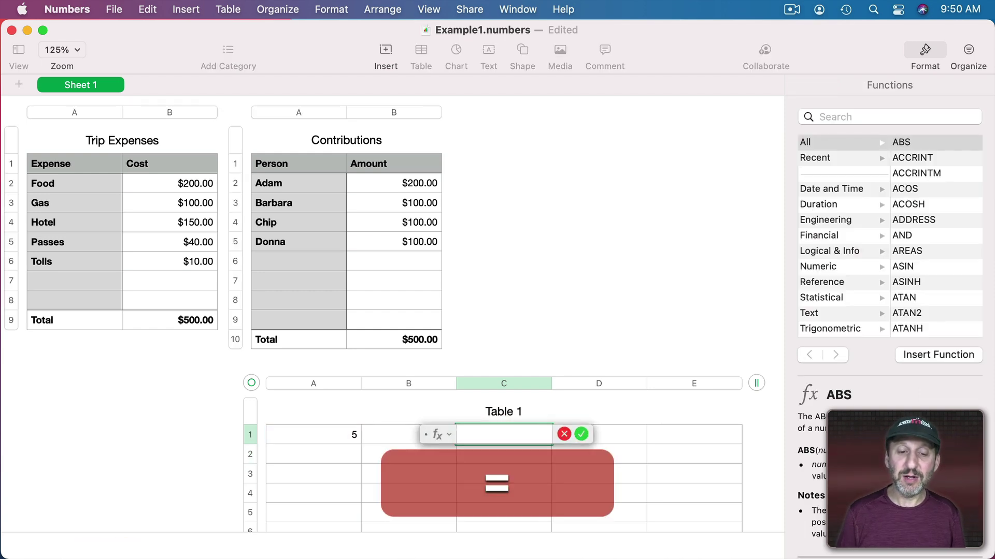
- Enter a C1 formula adding A1 to Adam's Contributions amount, giving 205
{"action": "left_click", "coordinate": [337, 434]}
{"action": "type", "text": "+"}
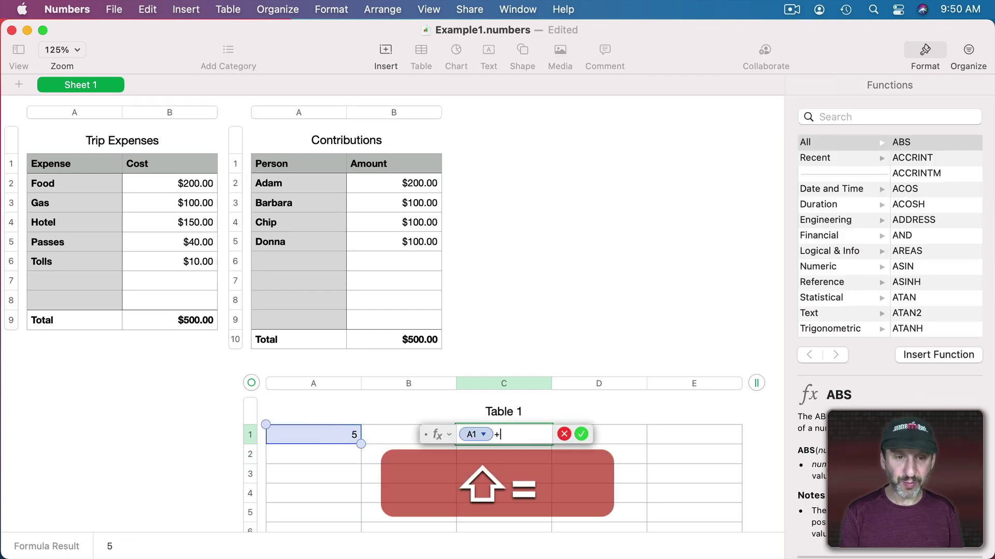
{"action": "left_click", "coordinate": [393, 190]}
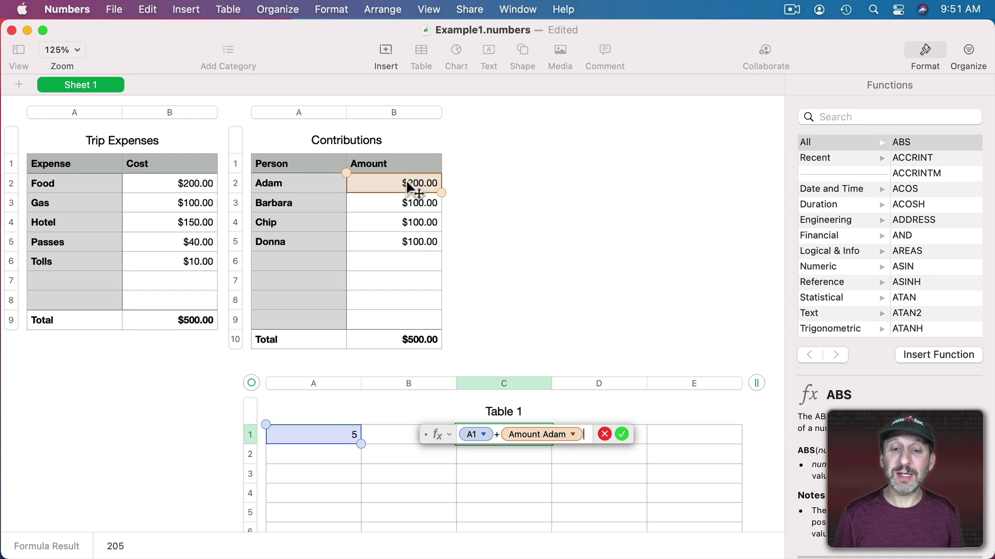
{"action": "left_click", "coordinate": [541, 432]}
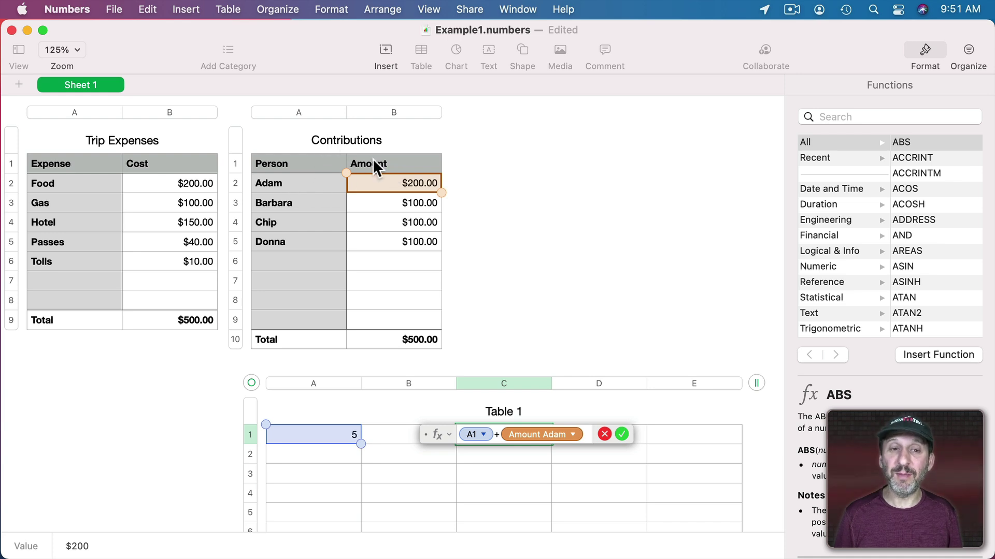
{"action": "left_click", "coordinate": [325, 360]}
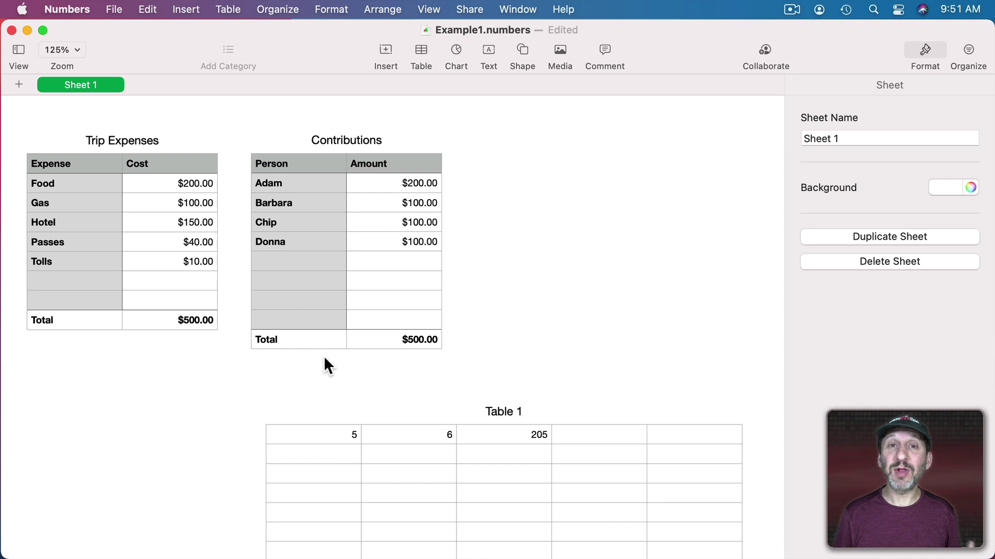
- Retitle Table 1 as 'Whatever'
{"action": "left_click", "coordinate": [338, 448]}
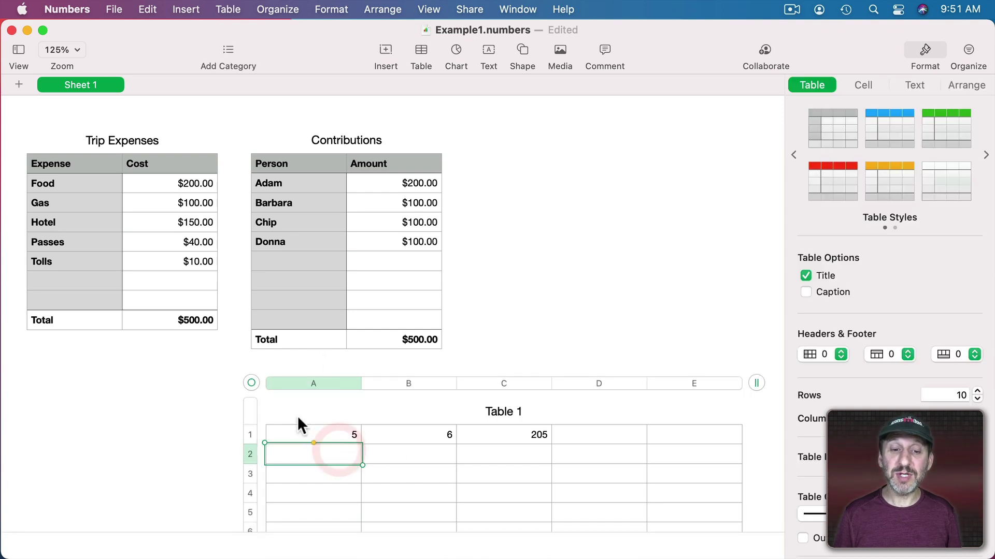
{"action": "left_click", "coordinate": [493, 411]}
{"action": "left_click", "coordinate": [496, 412]}
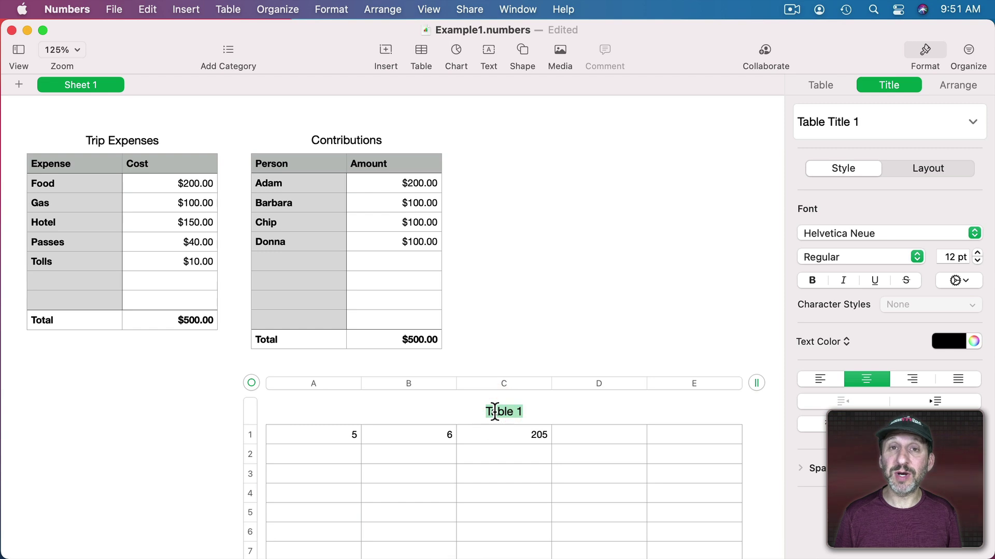
{"action": "type", "text": "Whatever"}
{"action": "key", "text": "Return"}
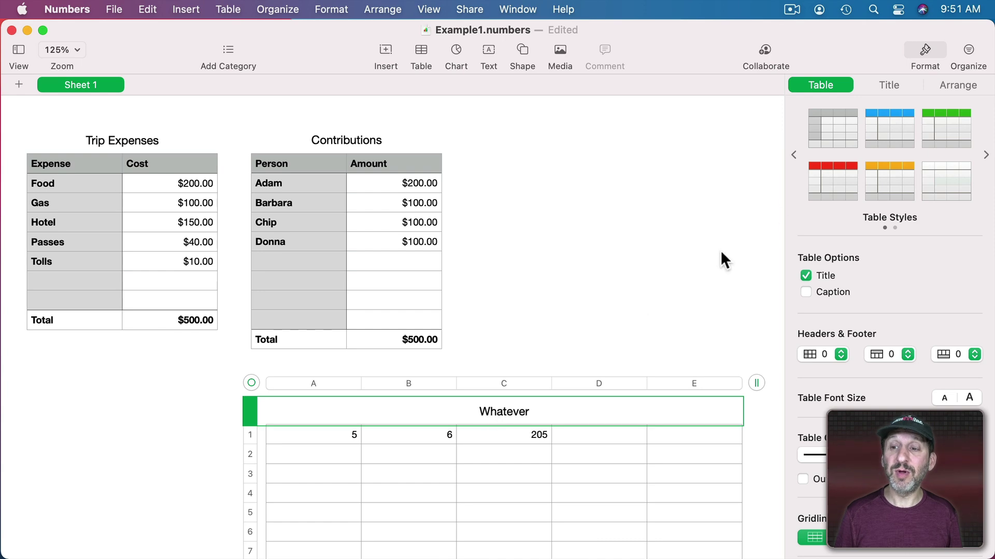
- Toggle the Whatever title off and on, then open C1's formula for editing
{"action": "left_click", "coordinate": [824, 275]}
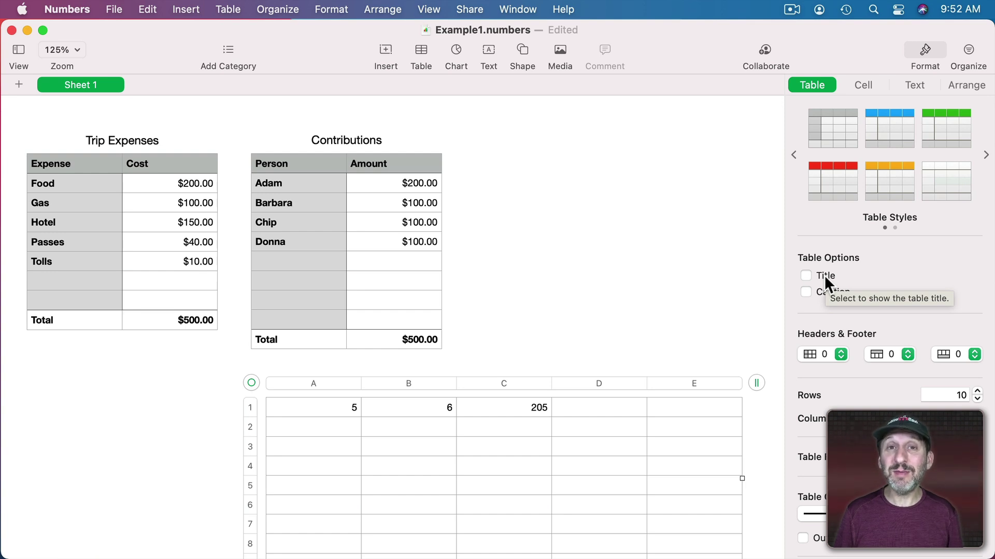
{"action": "left_click", "coordinate": [824, 275]}
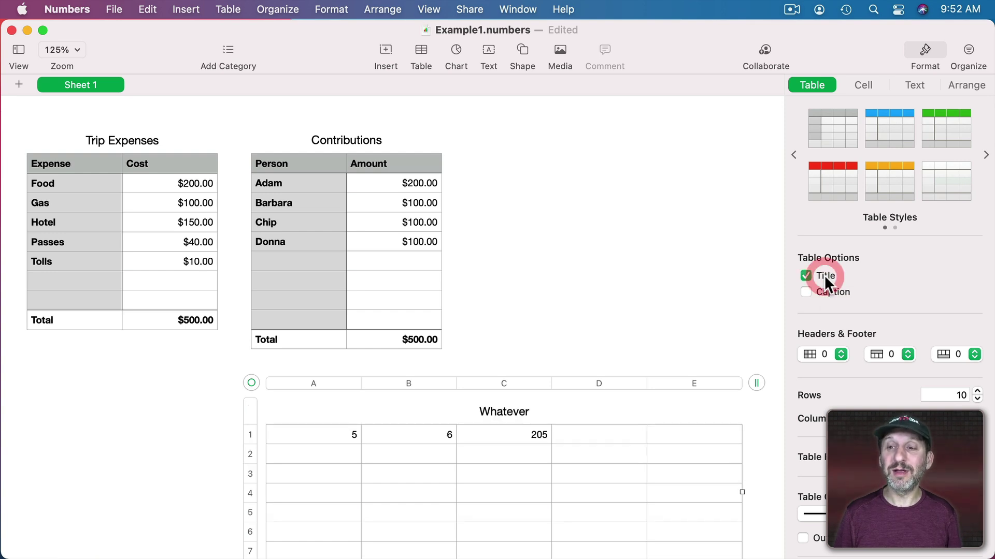
{"action": "left_click", "coordinate": [494, 411]}
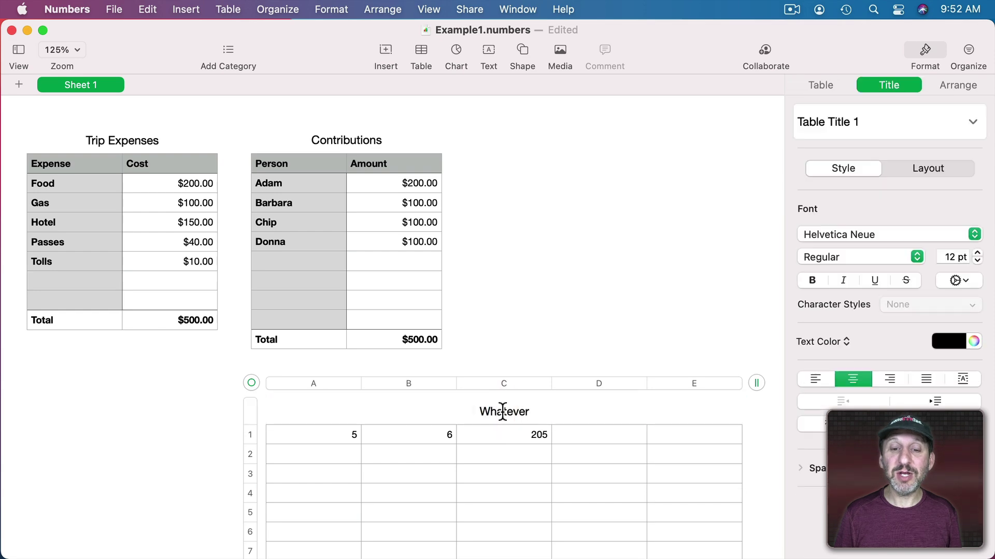
{"action": "left_click", "coordinate": [498, 412]}
{"action": "key", "text": "Escape"}
{"action": "left_click", "coordinate": [805, 275]}
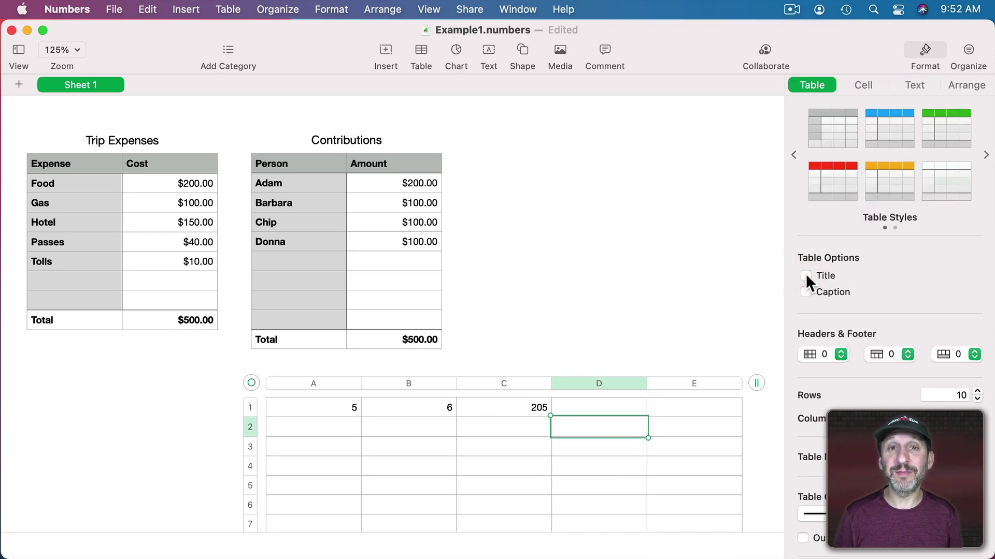
{"action": "left_click", "coordinate": [806, 277]}
{"action": "left_click", "coordinate": [493, 432]}
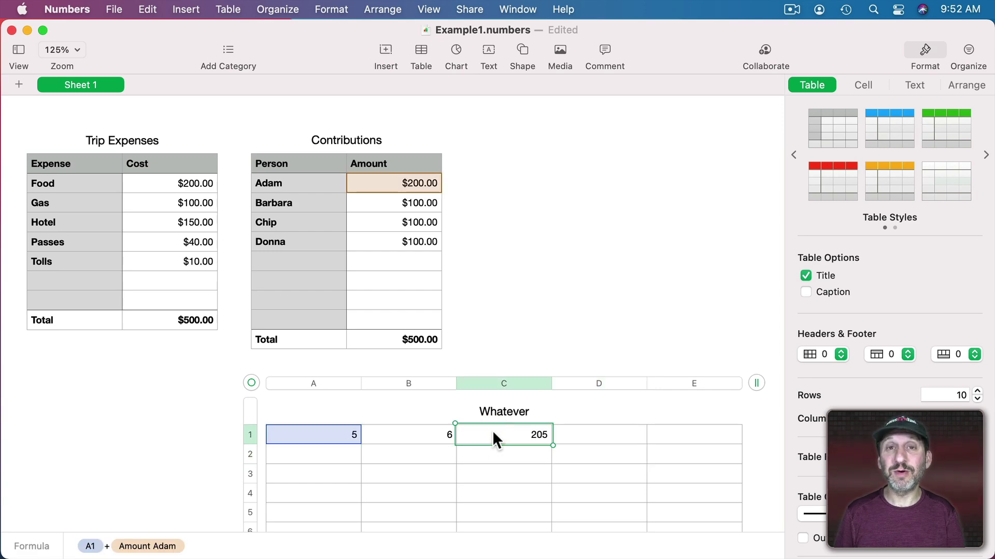
{"action": "double_click", "coordinate": [493, 432]}
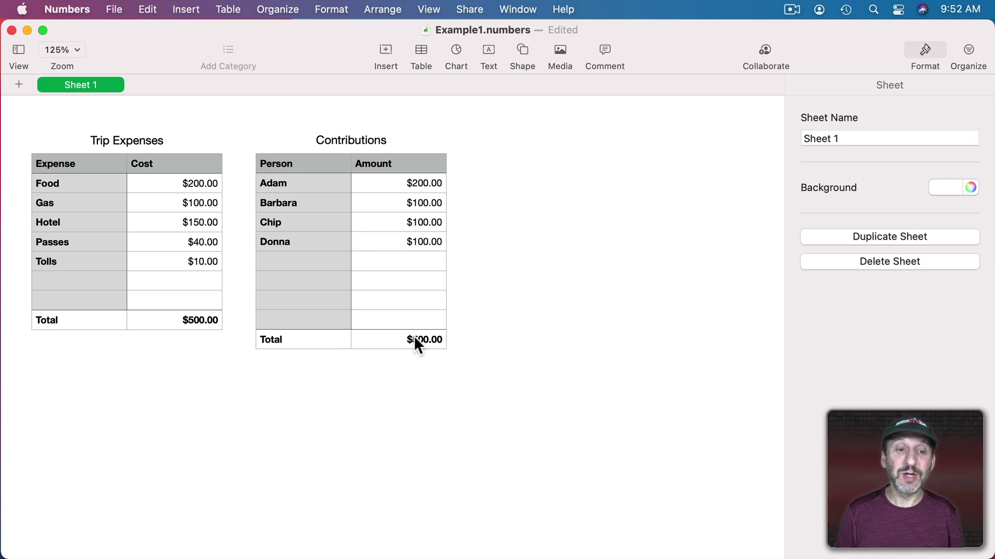
- Add a footer row labelled 'Outstanding' below the Contributions Total row
{"action": "left_click", "coordinate": [332, 341]}
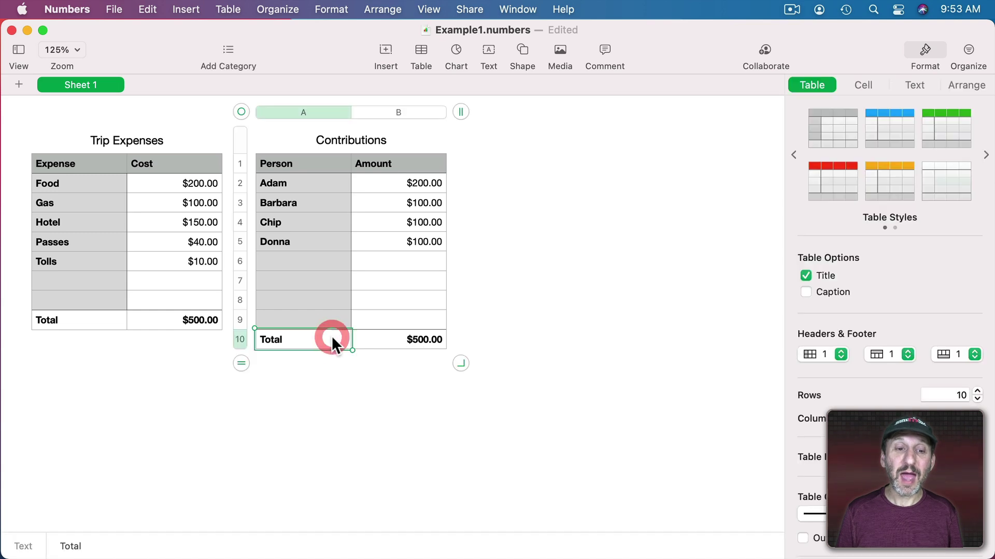
{"action": "right_click", "coordinate": [249, 340]}
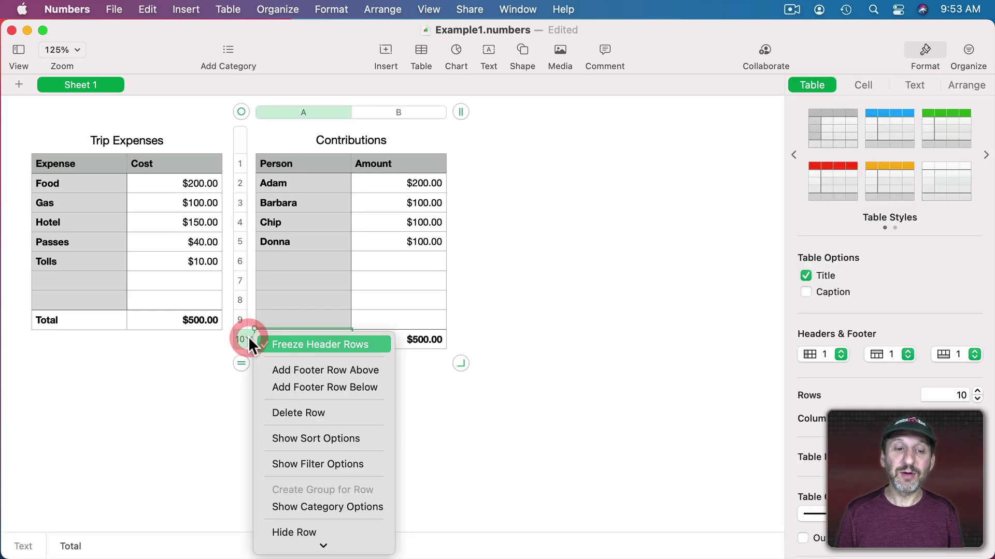
{"action": "left_click", "coordinate": [276, 386]}
{"action": "left_click", "coordinate": [312, 358]}
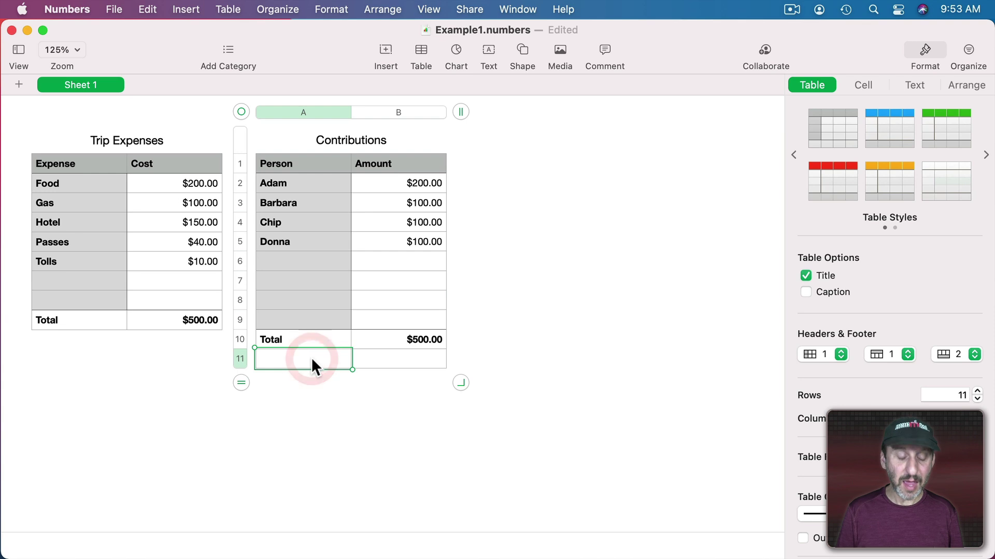
{"action": "type", "text": "Outstanding"}
{"action": "key", "text": "Return"}
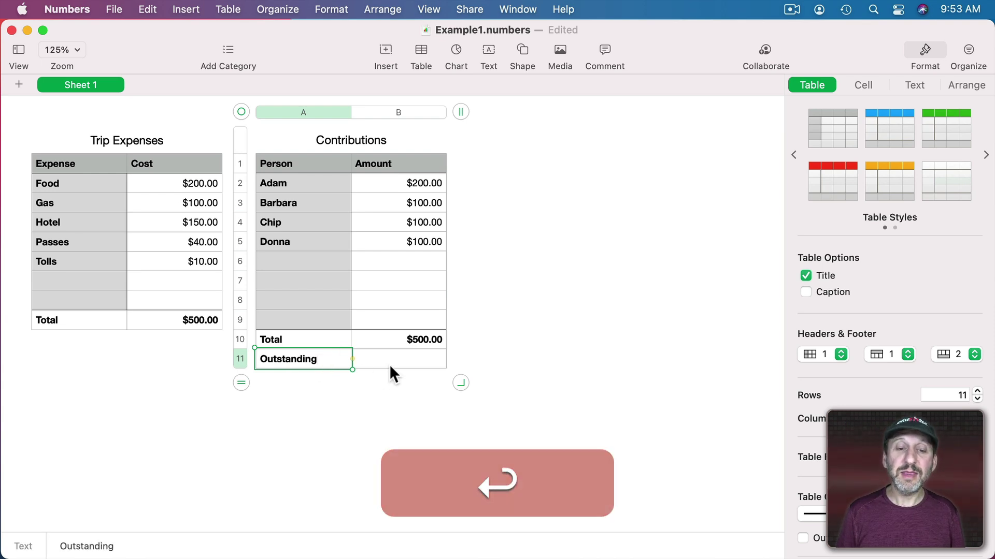
- Make the Outstanding amount equal trip cost total minus contributions total, showing $0.00
{"action": "left_click", "coordinate": [391, 360]}
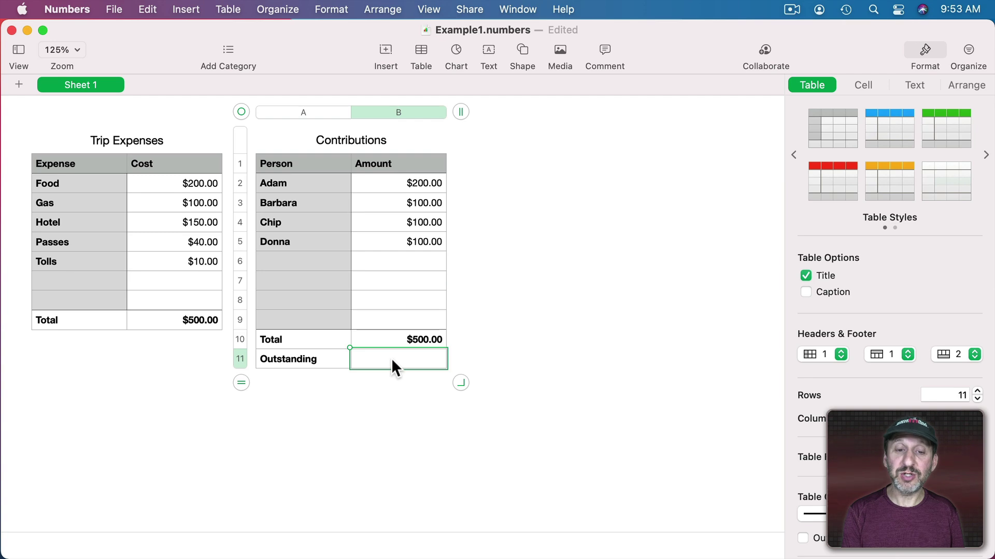
{"action": "type", "text": "="}
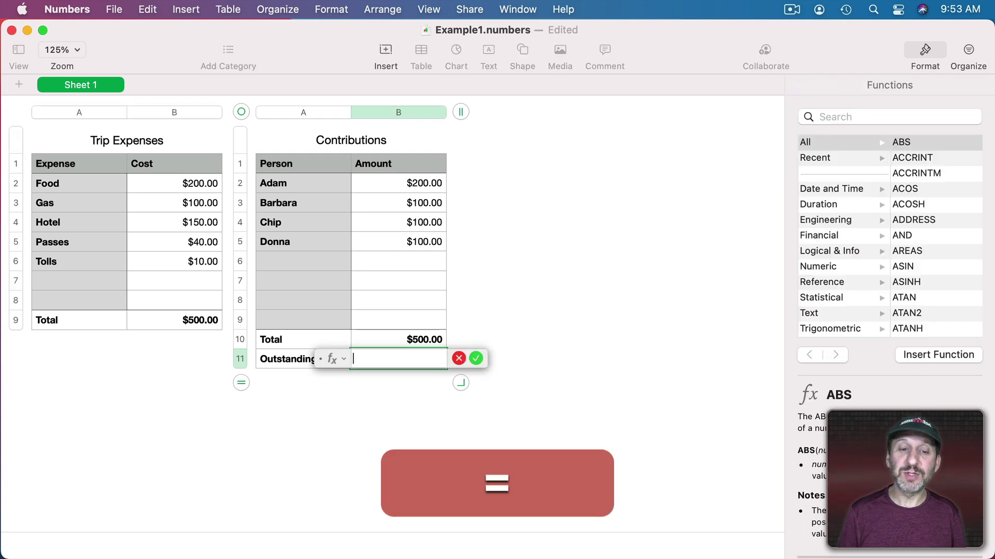
{"action": "left_click", "coordinate": [154, 314]}
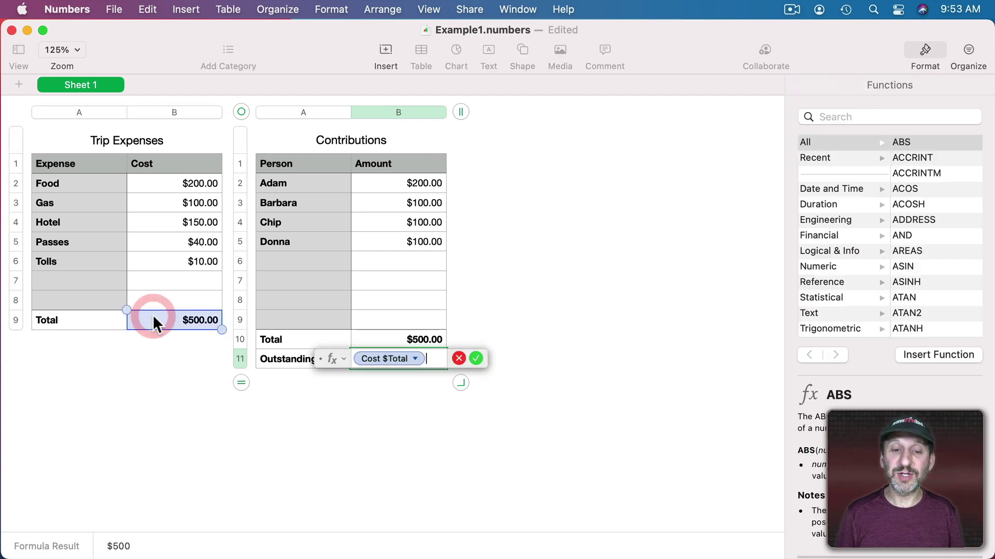
{"action": "type", "text": "-"}
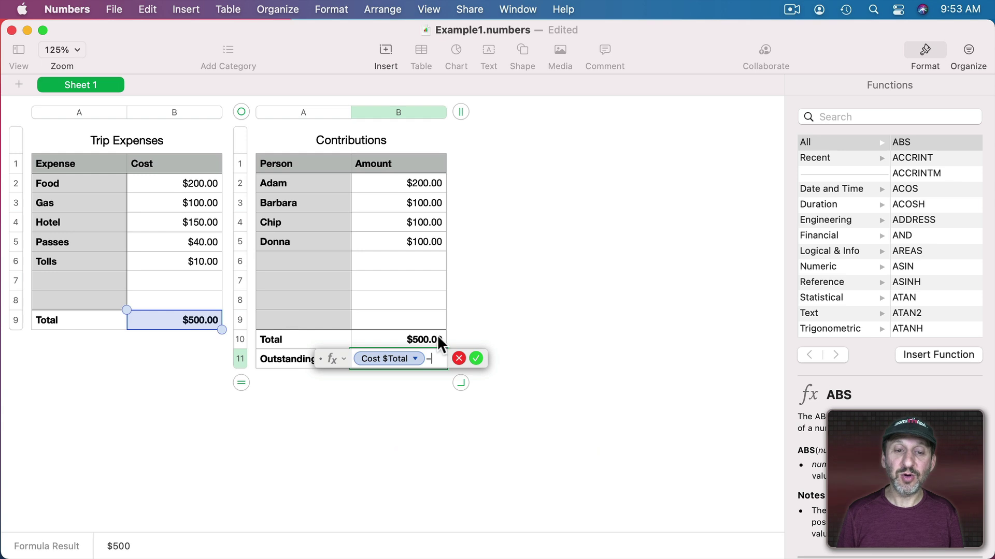
{"action": "left_click", "coordinate": [424, 335]}
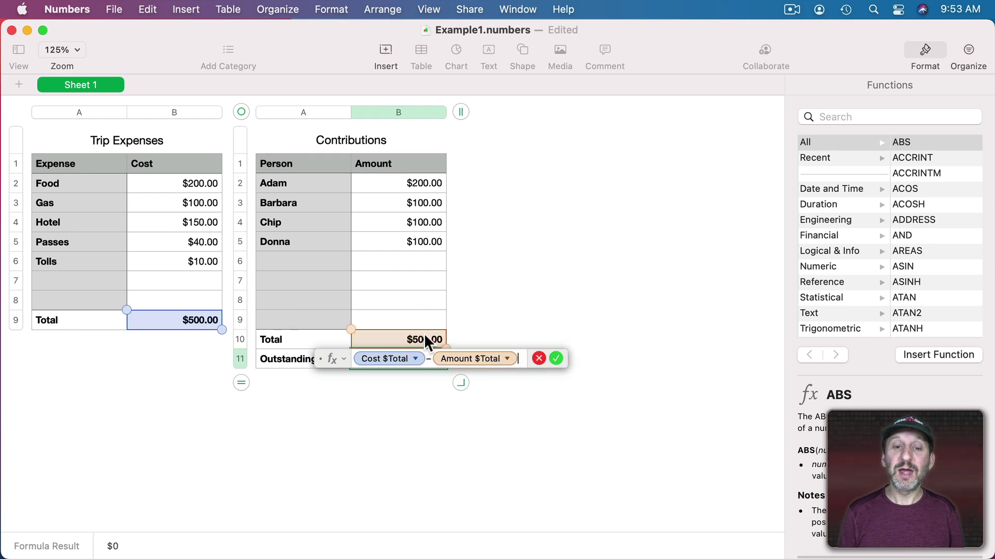
{"action": "key", "text": "Return"}
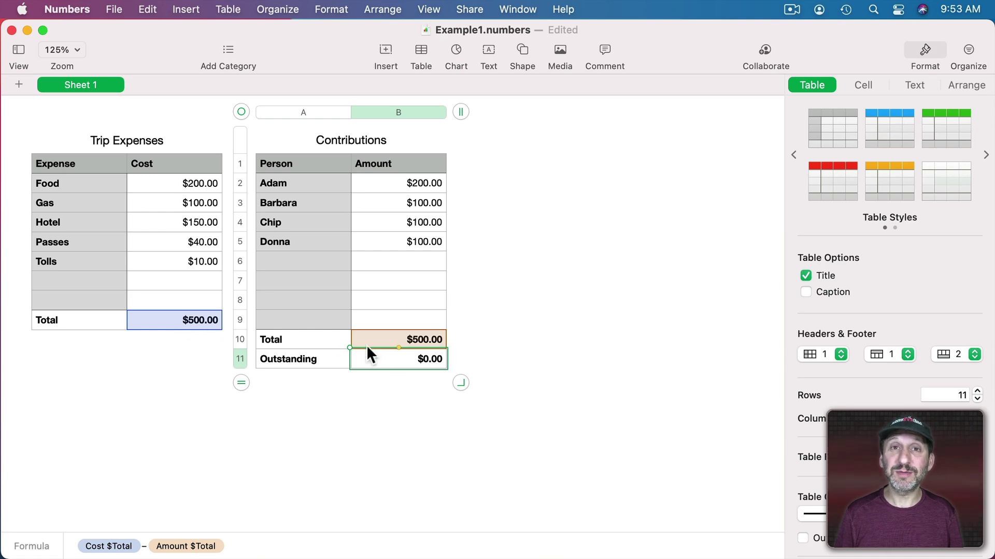
- Insert a new table and shrink it to a single cell
{"action": "left_click", "coordinate": [477, 315]}
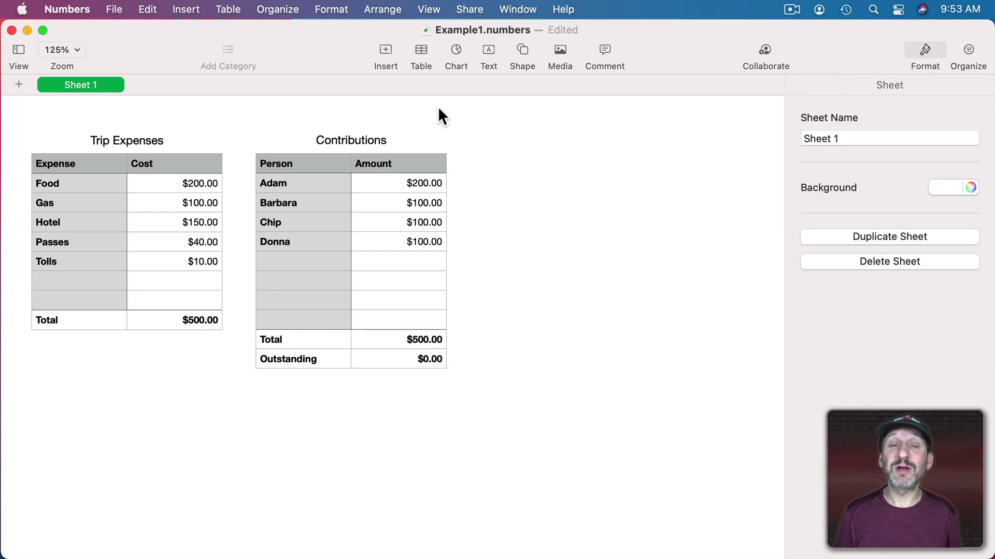
{"action": "left_click", "coordinate": [421, 52]}
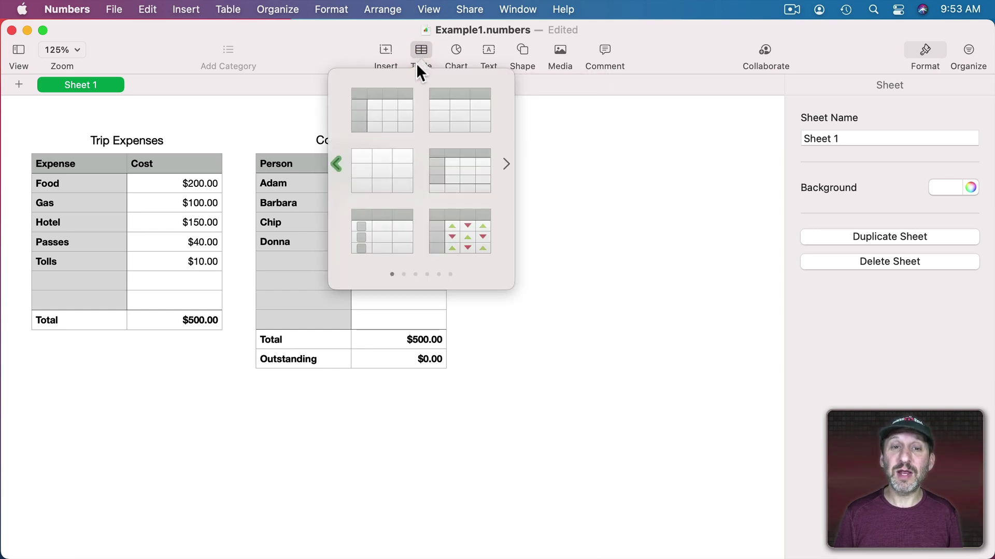
{"action": "left_click", "coordinate": [449, 105]}
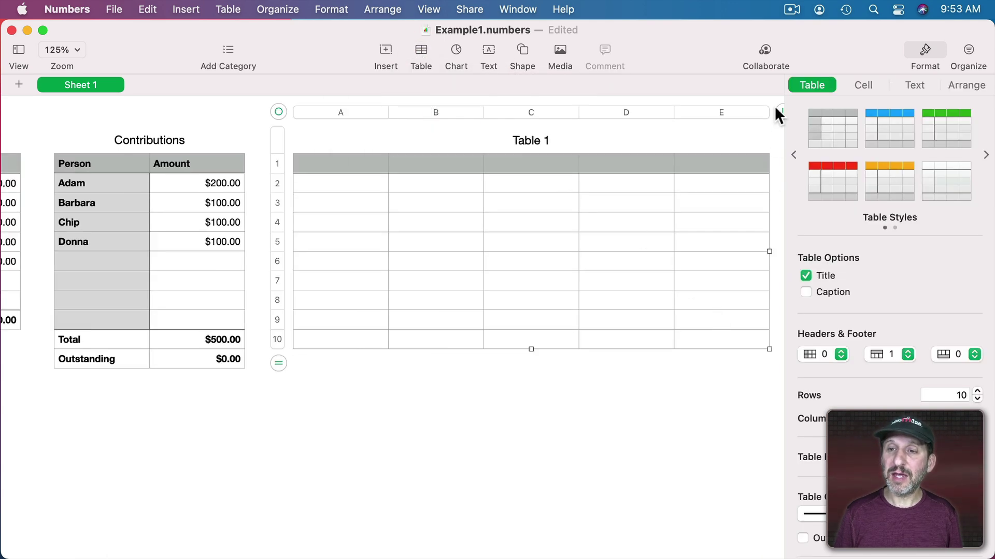
{"action": "left_click_drag", "start_coordinate": [778, 110], "coordinate": [406, 112]}
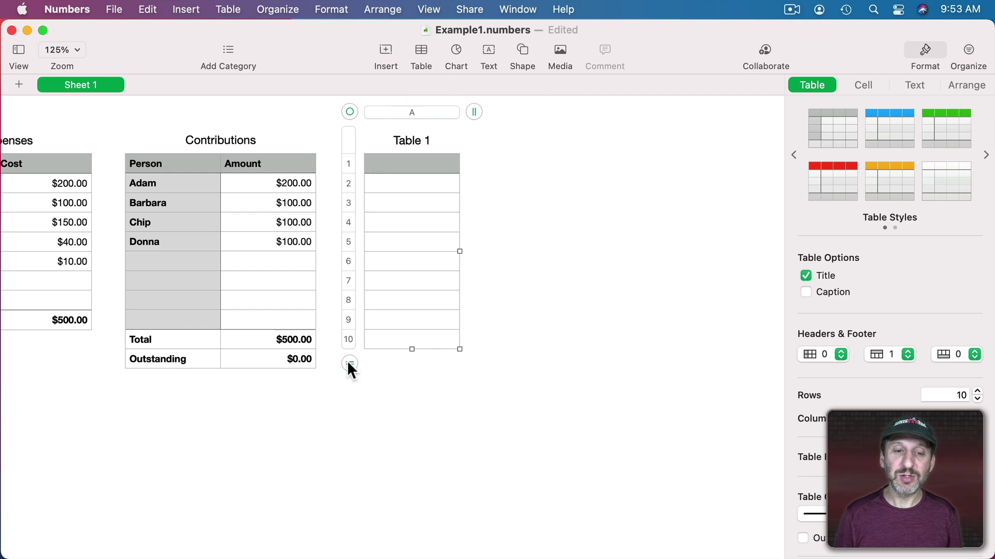
{"action": "left_click_drag", "start_coordinate": [349, 364], "coordinate": [351, 192]}
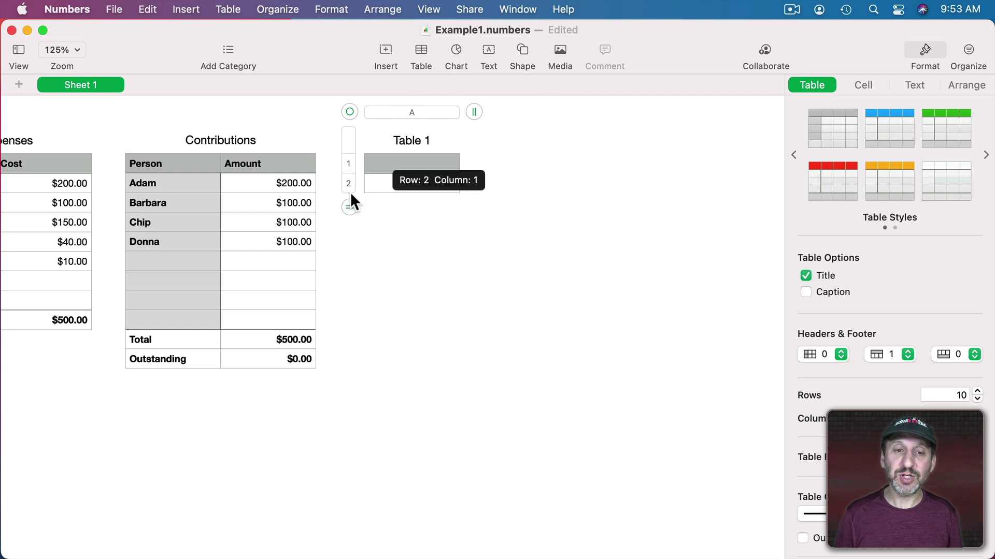
{"action": "left_click", "coordinate": [359, 163]}
{"action": "left_click", "coordinate": [383, 261]}
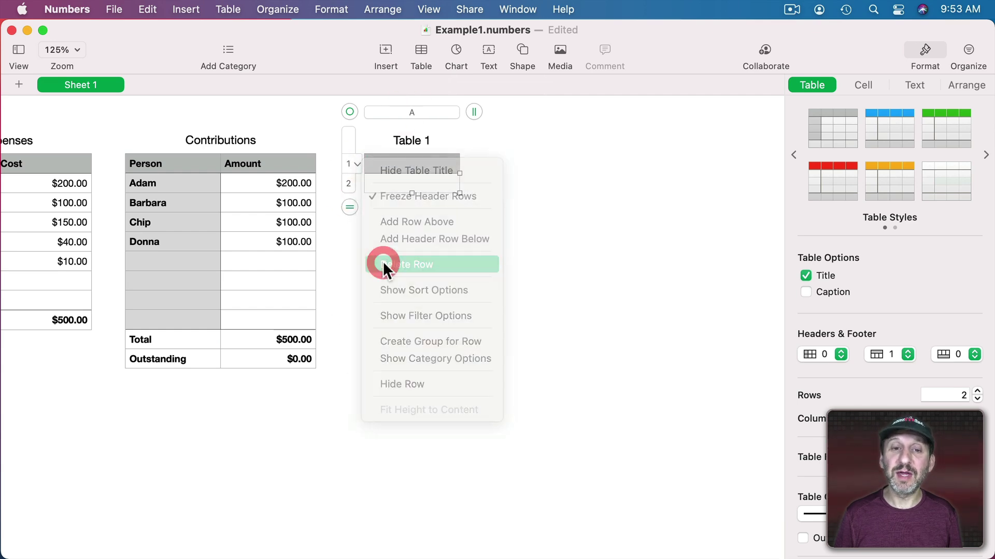
- Give the cell a formula of Trip Expenses total minus Contributions total
{"action": "left_click", "coordinate": [398, 162]}
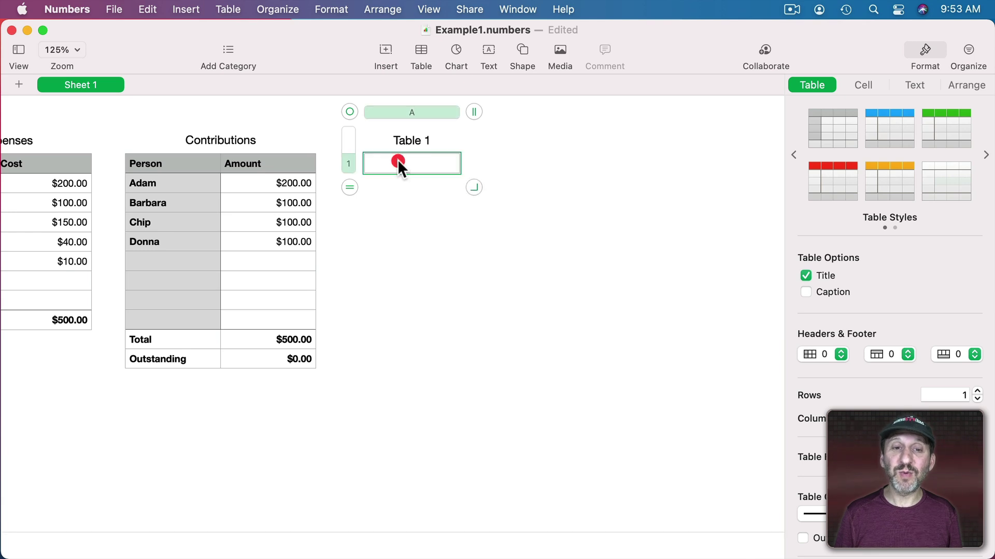
{"action": "type", "text": "="}
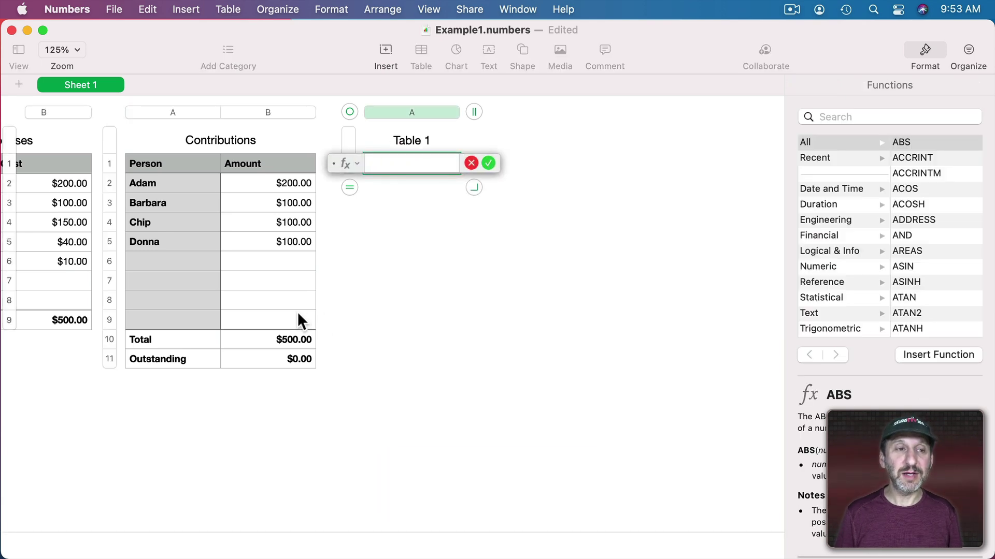
{"action": "left_click", "coordinate": [72, 320]}
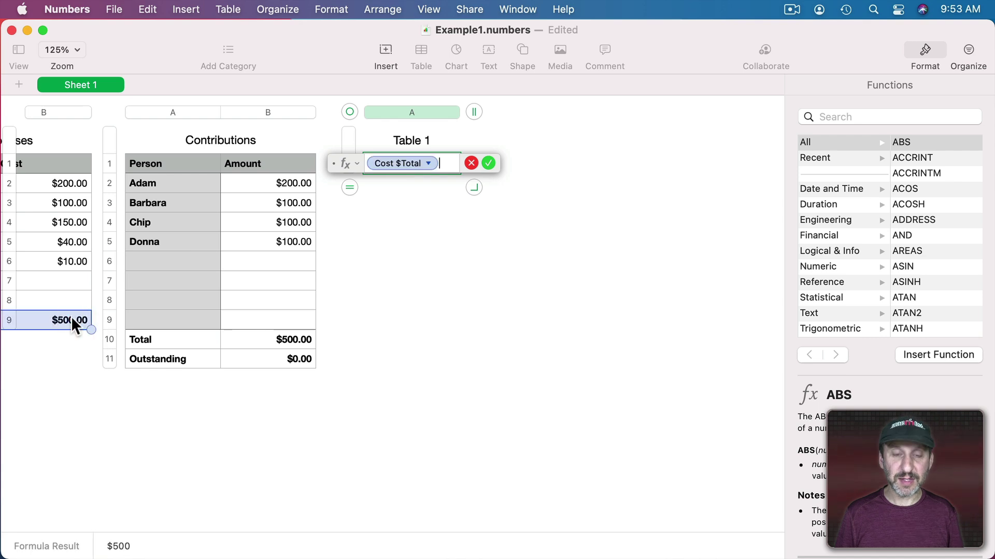
{"action": "type", "text": "-"}
{"action": "left_click", "coordinate": [266, 339]}
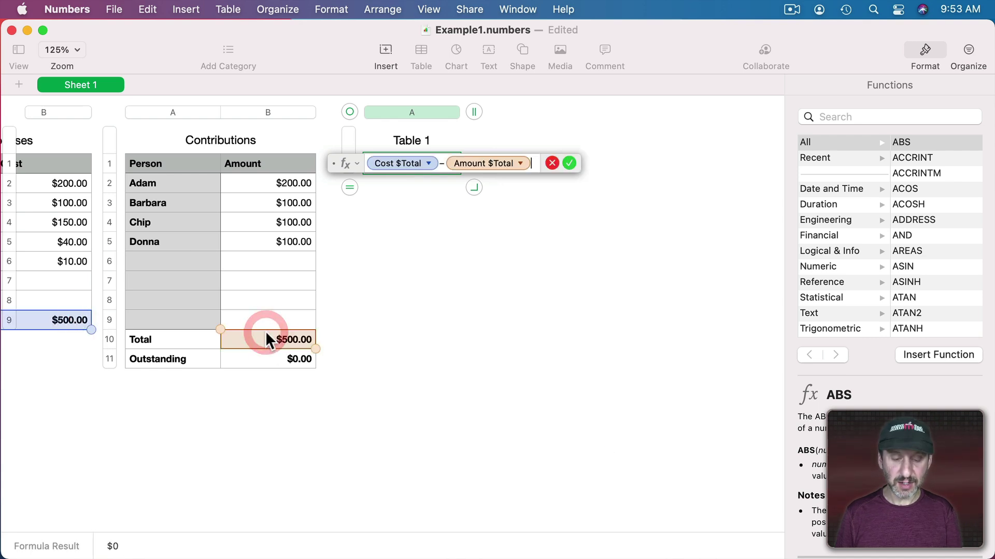
{"action": "key", "text": "Return"}
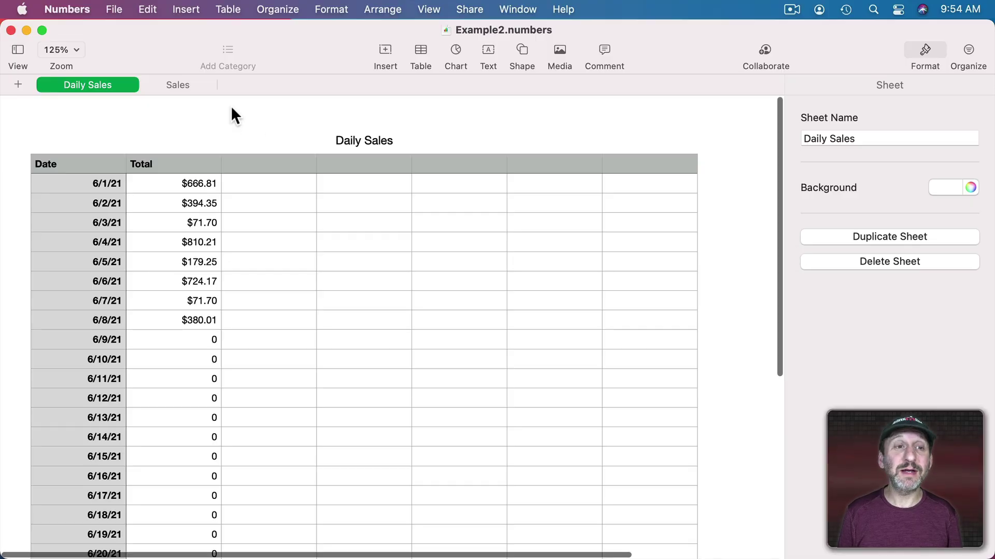
- Review the Sales sheet's orders table, then return to Daily Sales
{"action": "left_click", "coordinate": [176, 86]}
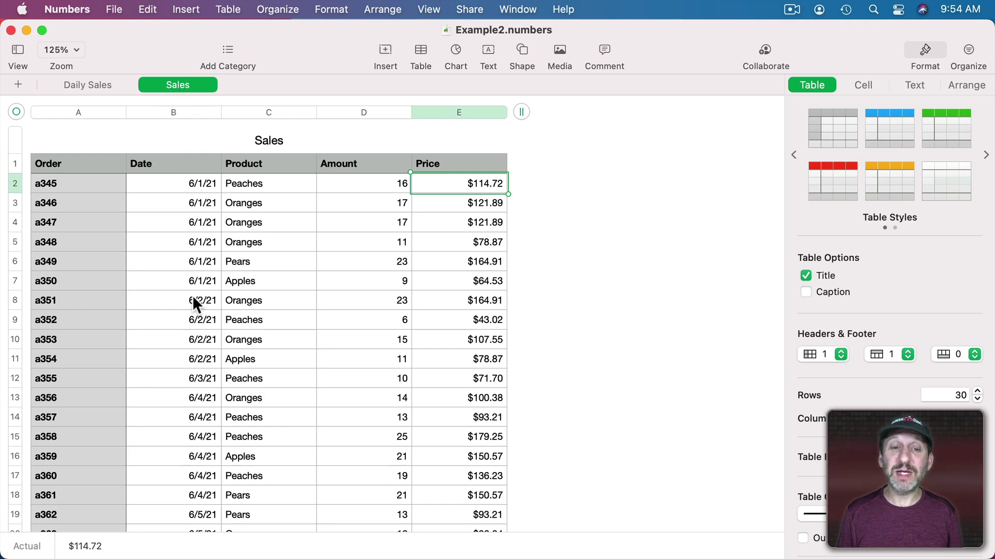
{"action": "scroll", "coordinate": [192, 295], "scroll_direction": "down", "scroll_amount": 5}
{"action": "scroll", "coordinate": [191, 295], "scroll_direction": "down", "scroll_amount": 10}
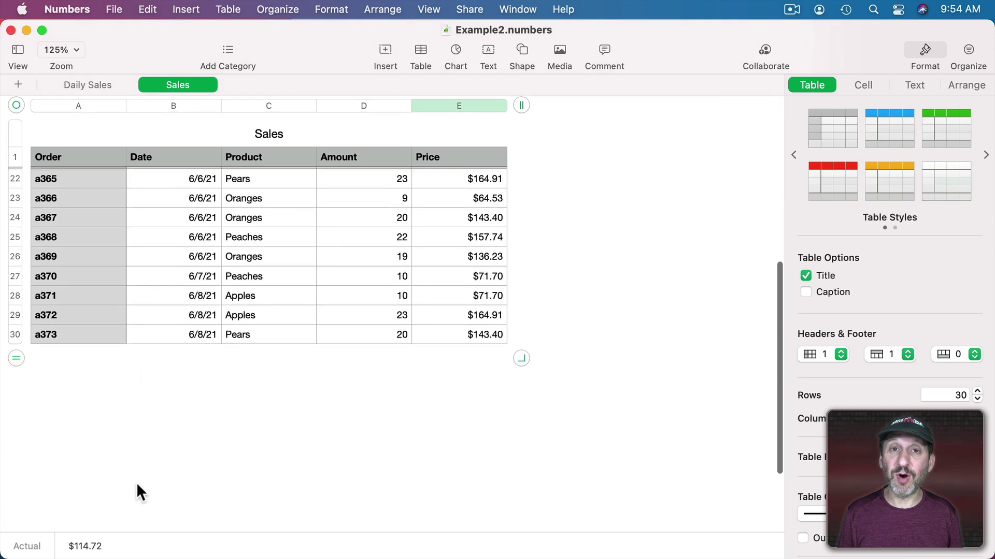
{"action": "scroll", "coordinate": [154, 363], "scroll_direction": "up", "scroll_amount": 10}
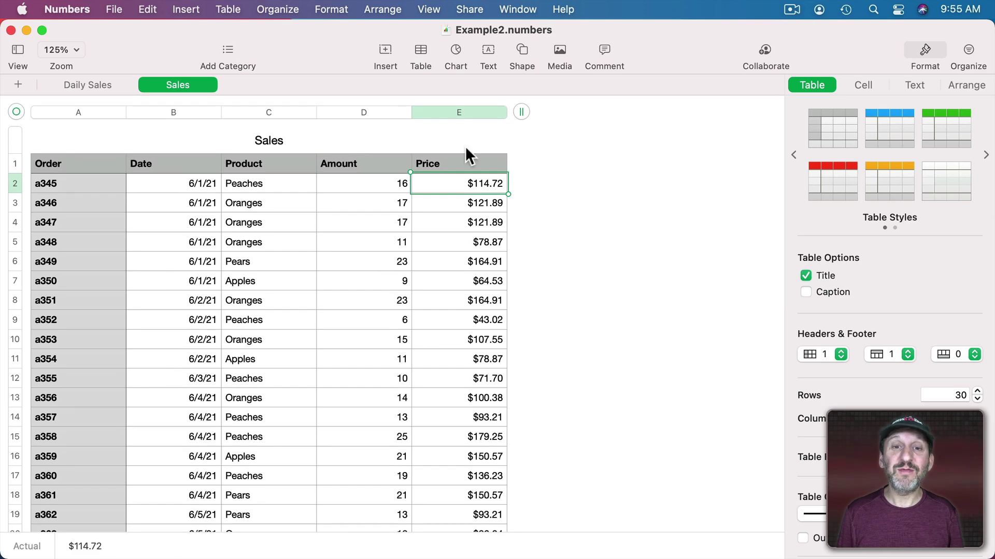
{"action": "scroll", "coordinate": [339, 382], "scroll_direction": "down", "scroll_amount": 5}
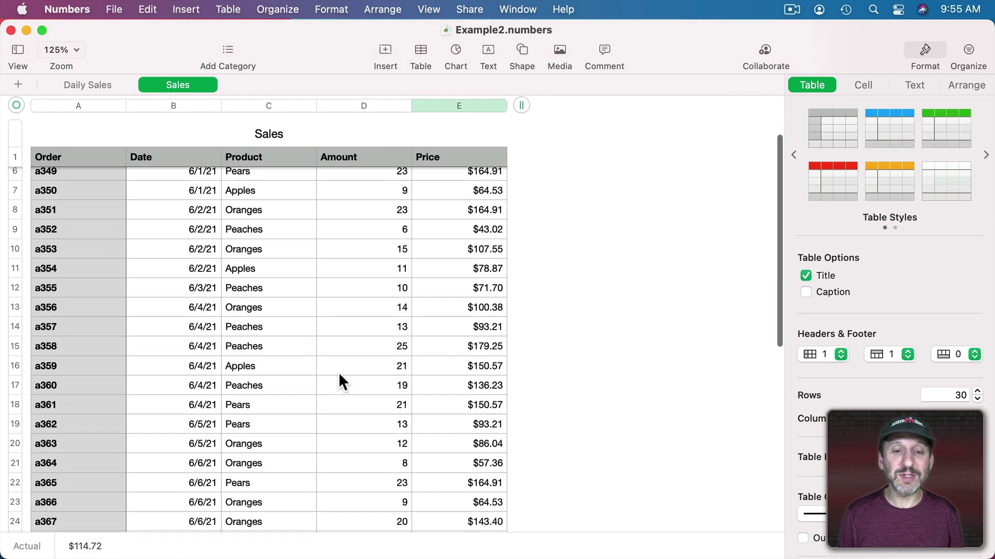
{"action": "scroll", "coordinate": [339, 381], "scroll_direction": "down", "scroll_amount": 10}
{"action": "scroll", "coordinate": [493, 285], "scroll_direction": "up", "scroll_amount": 10}
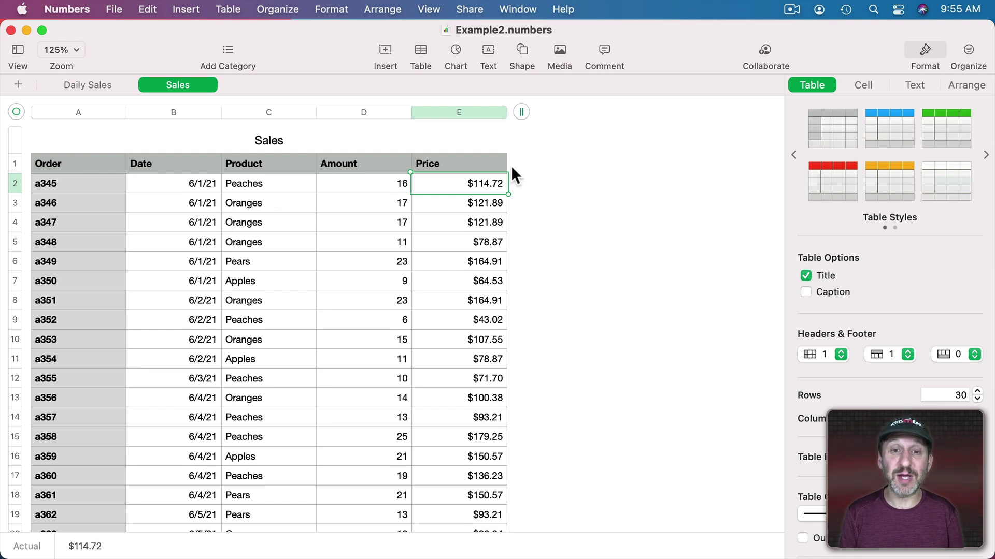
{"action": "left_click", "coordinate": [84, 85]}
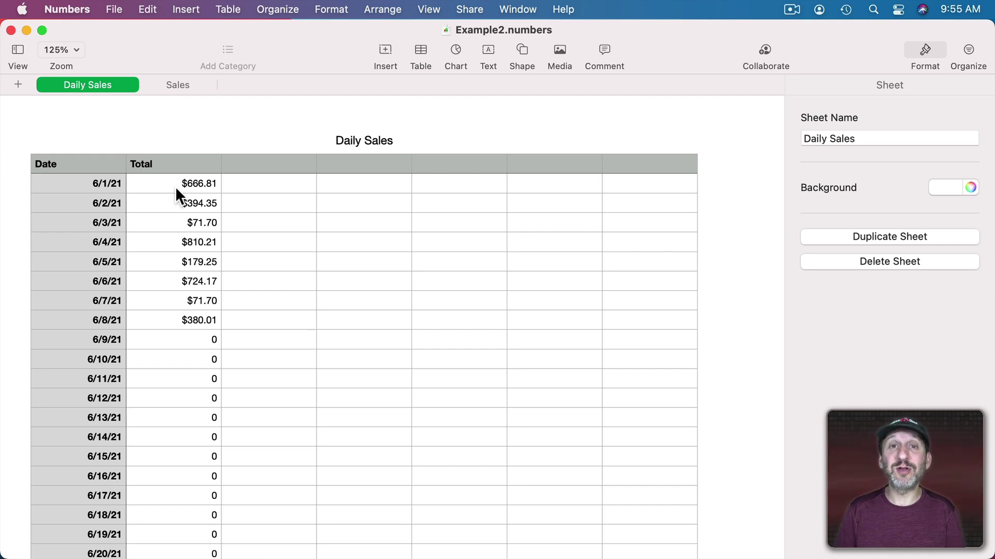
- Replace B2 with a SUMIF over Sales Date matching A2, summing Sales Price, giving $666.81
{"action": "left_click", "coordinate": [175, 186]}
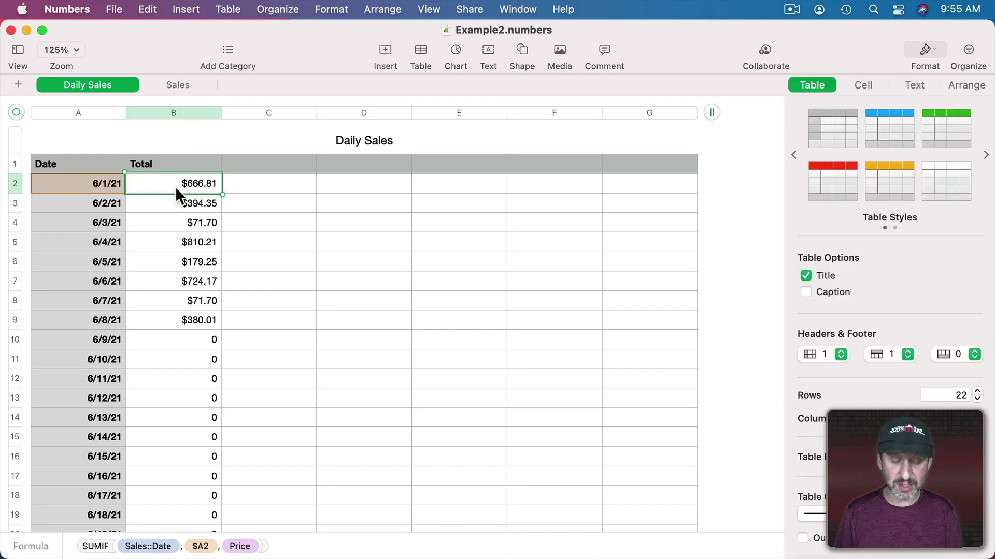
{"action": "key", "text": "BackSpace"}
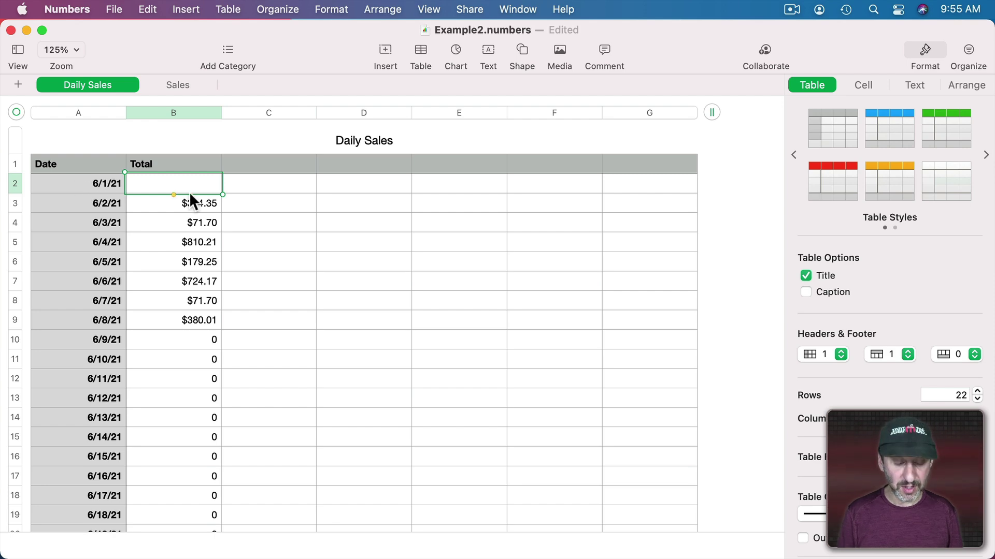
{"action": "type", "text": "="}
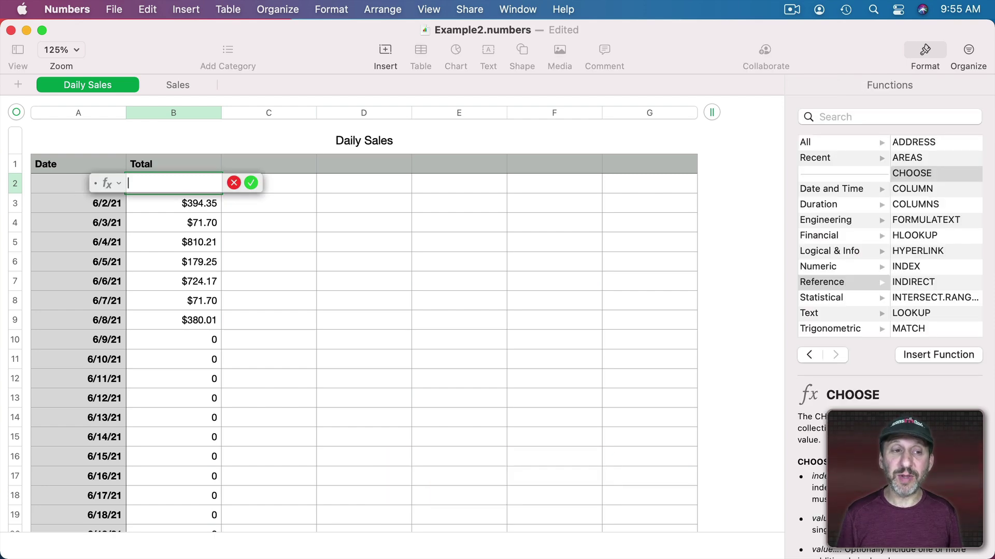
{"action": "type", "text": "SUMIF("}
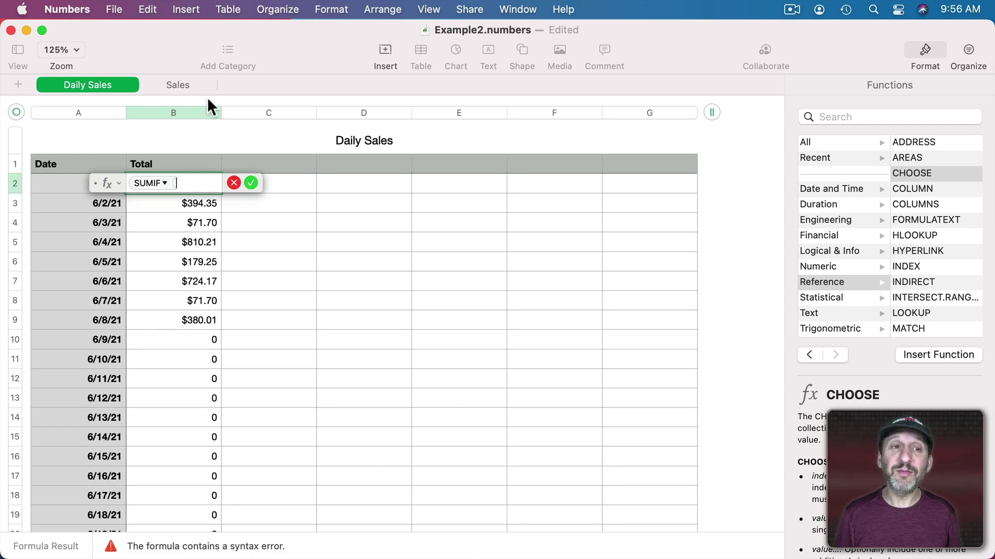
{"action": "left_click", "coordinate": [178, 81]}
{"action": "left_click_drag", "start_coordinate": [95, 183], "coordinate": [619, 125]}
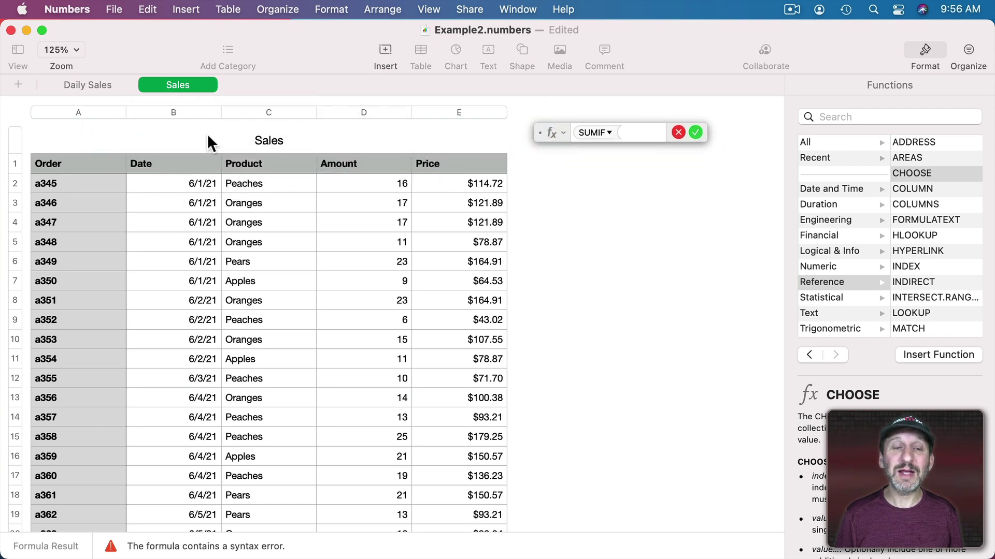
{"action": "left_click", "coordinate": [178, 110]}
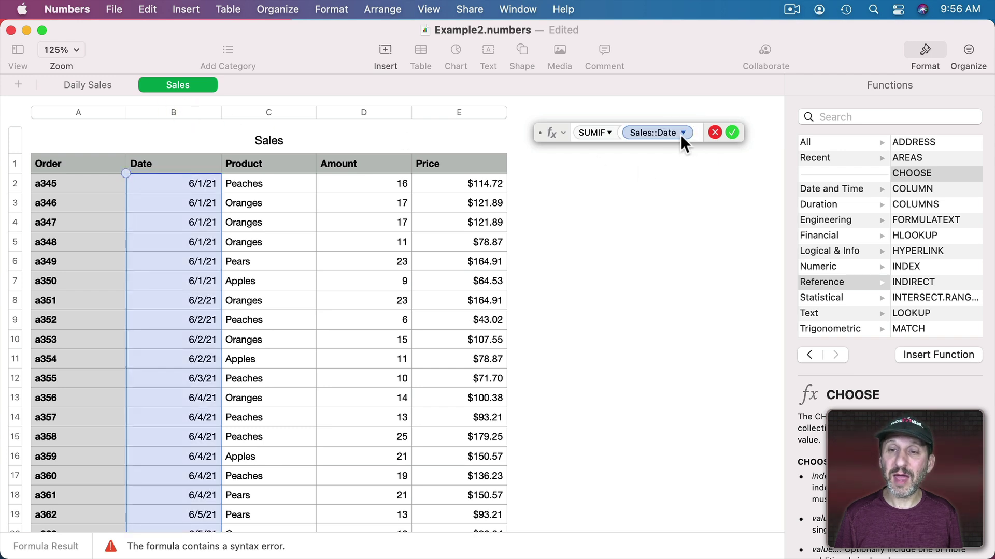
{"action": "type", "text": ","}
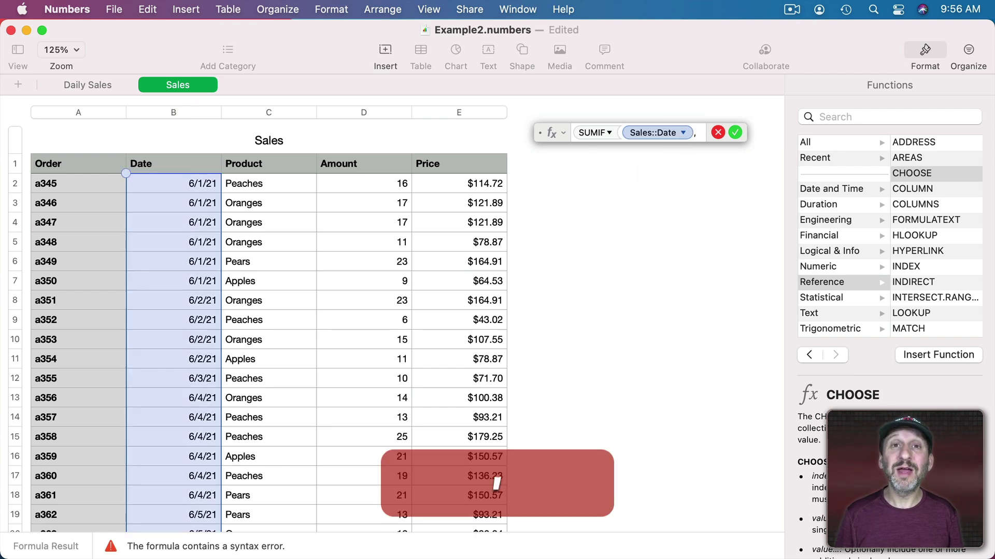
{"action": "left_click", "coordinate": [86, 85]}
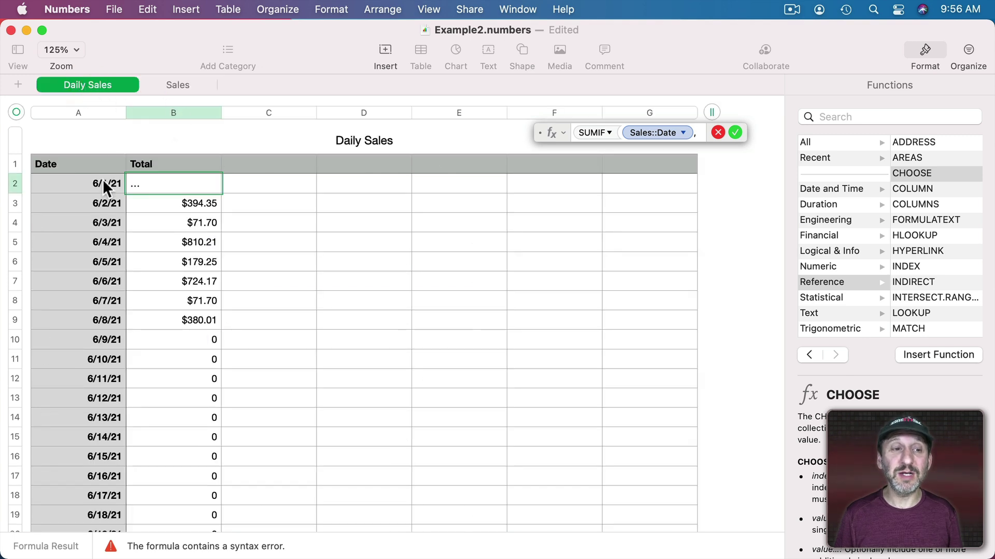
{"action": "left_click", "coordinate": [81, 182]}
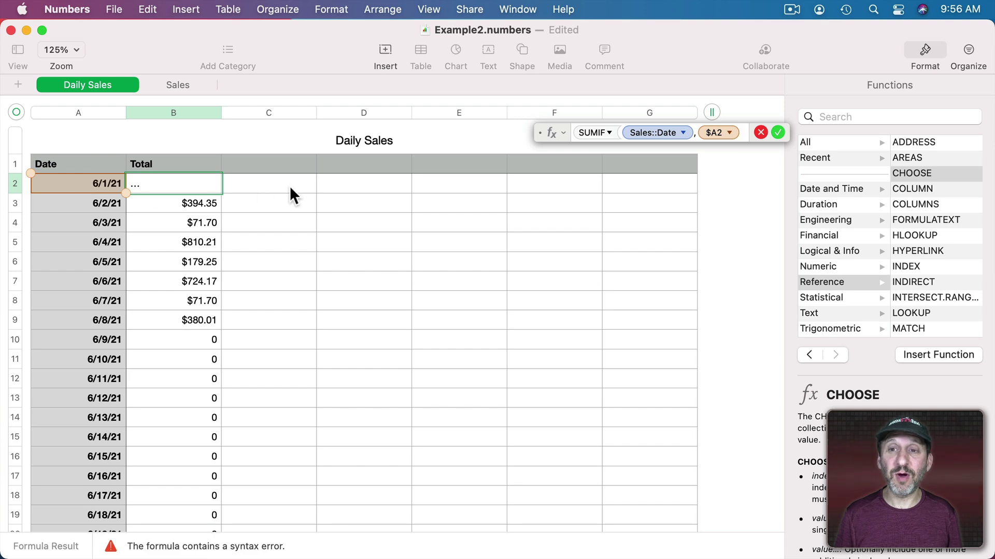
{"action": "type", "text": ","}
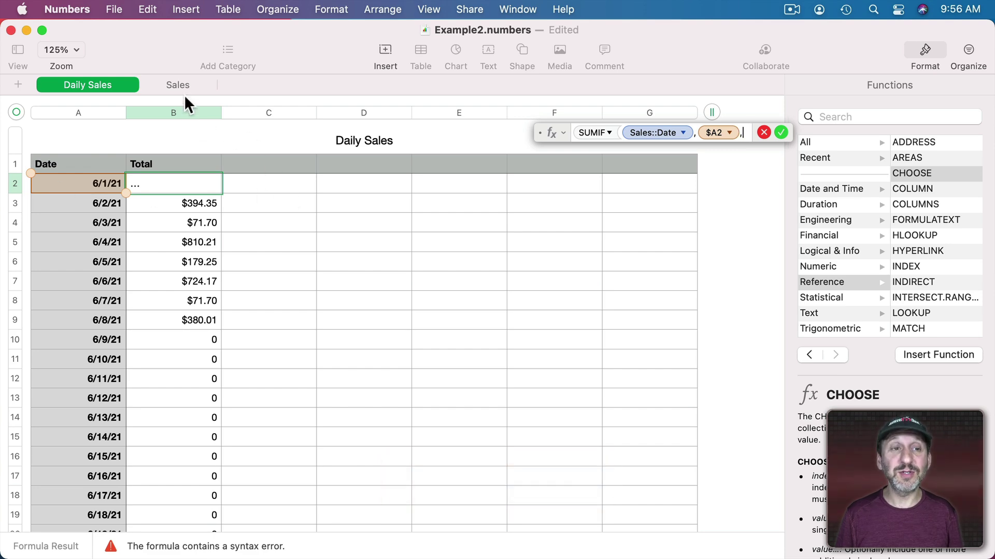
{"action": "left_click", "coordinate": [182, 84]}
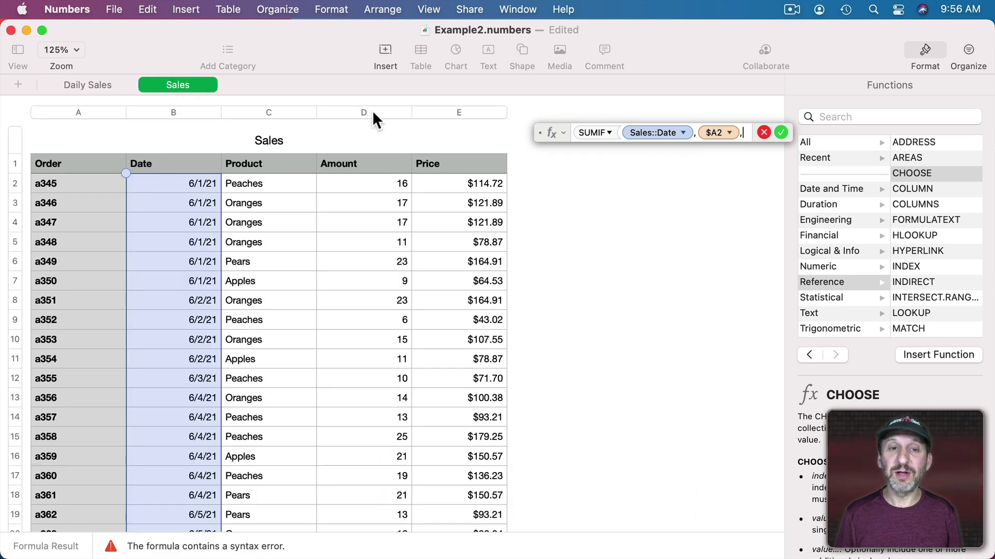
{"action": "left_click", "coordinate": [439, 111]}
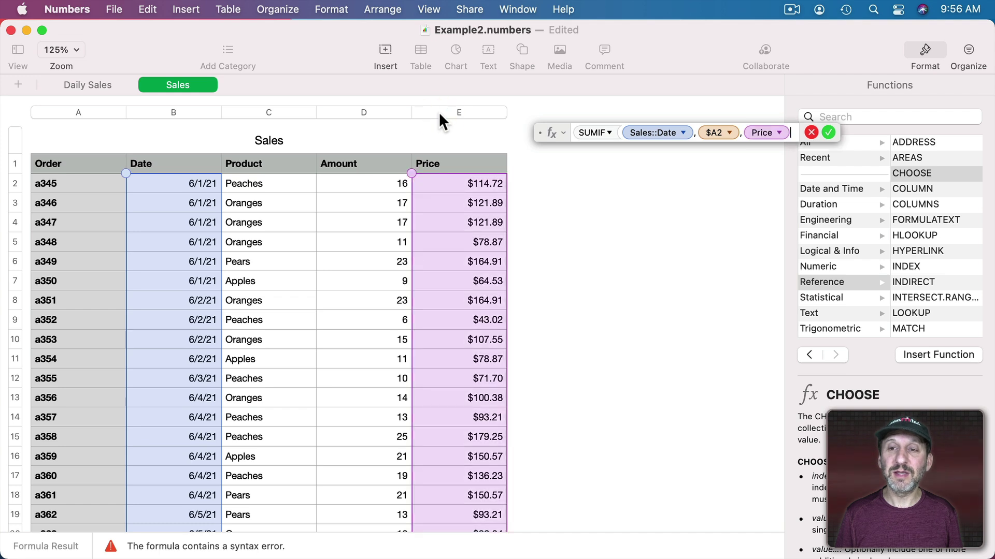
{"action": "type", "text": ")"}
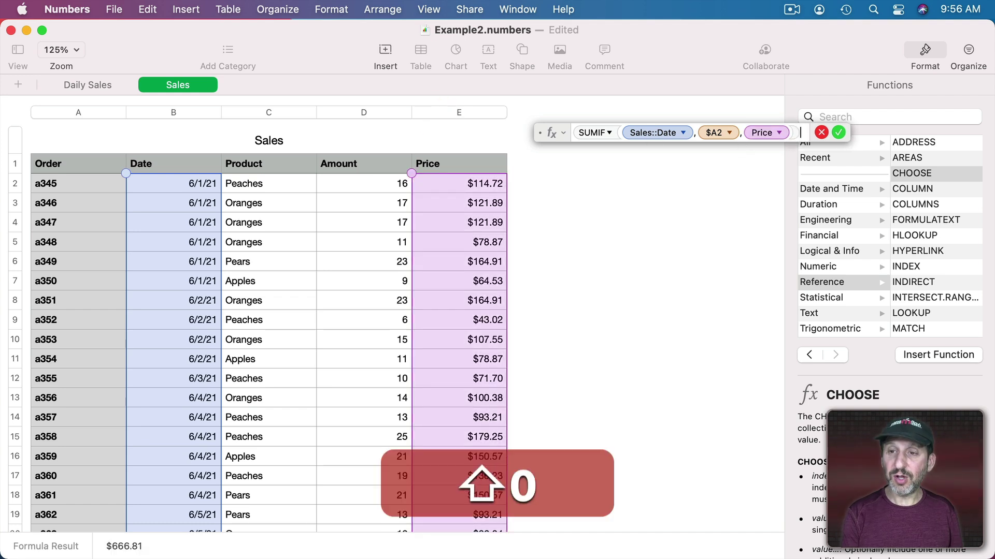
{"action": "key", "text": "Return"}
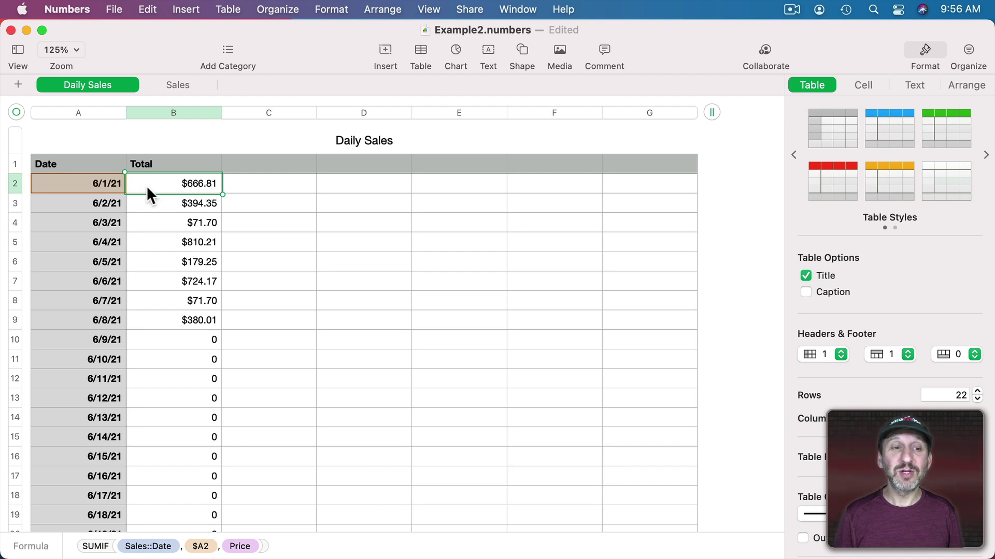
- Inspect B2's SUMIF formula without changing it, then go to the Sales sheet
{"action": "double_click", "coordinate": [189, 182]}
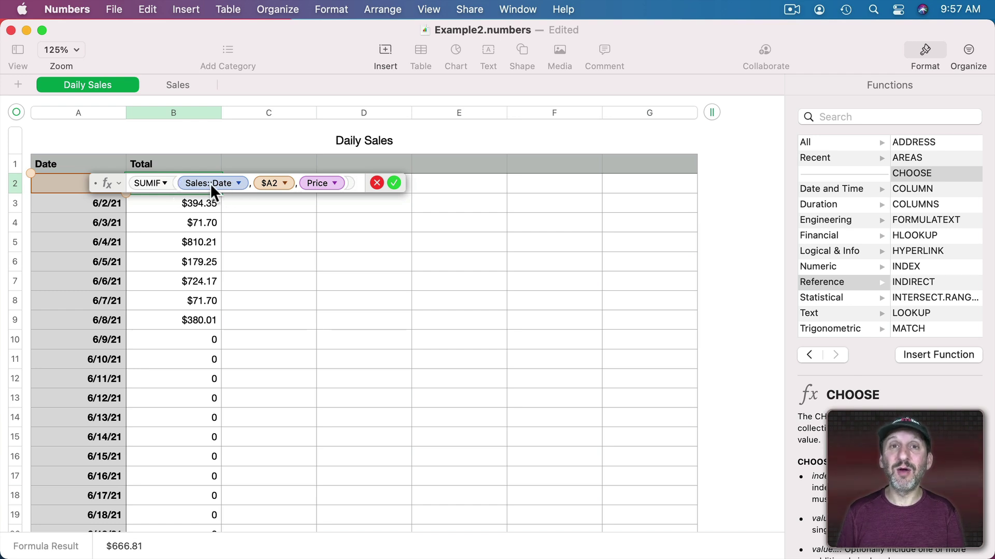
{"action": "key", "text": "Return"}
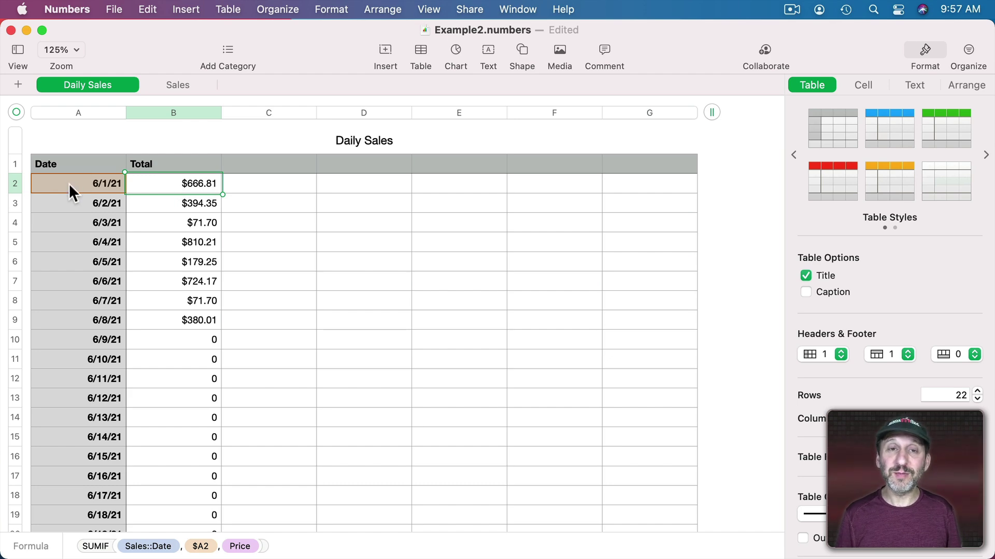
{"action": "left_click", "coordinate": [179, 85]}
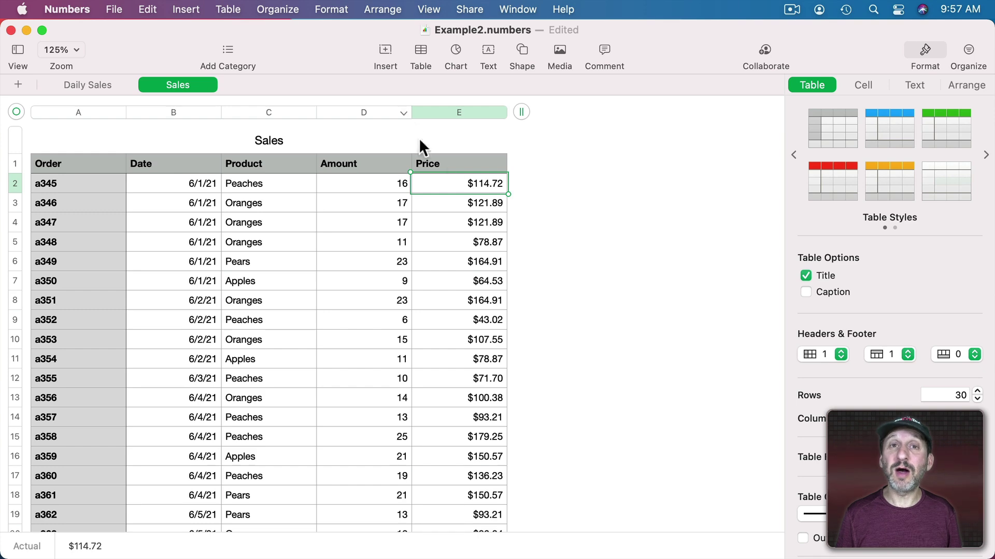